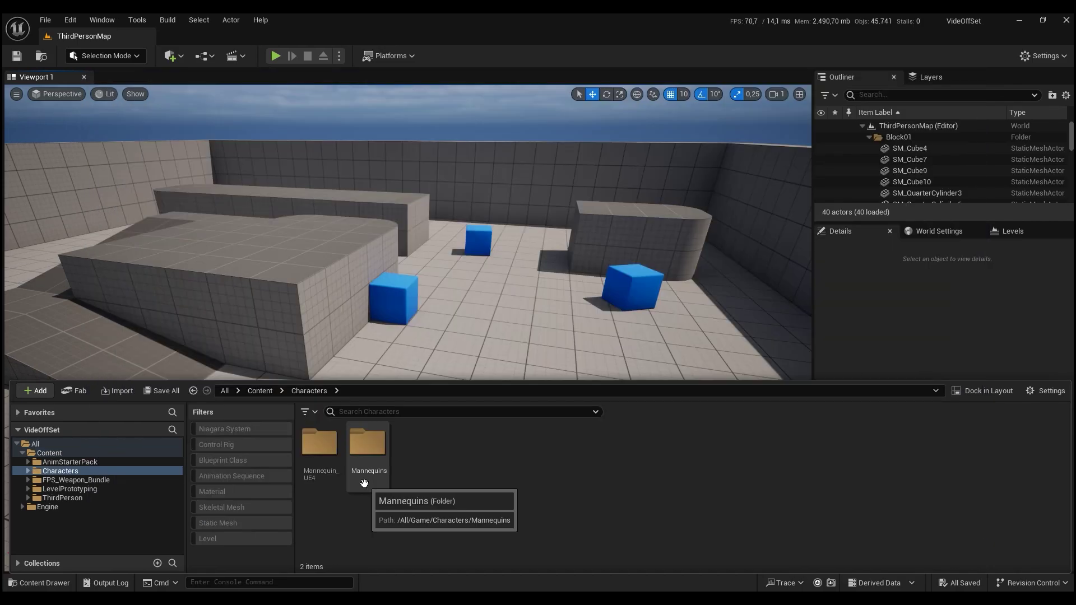
Step: Open the SK_Mannequin skeleton from the Mannequins > Meshes folder
double_click(365, 443)
double_click(413, 476)
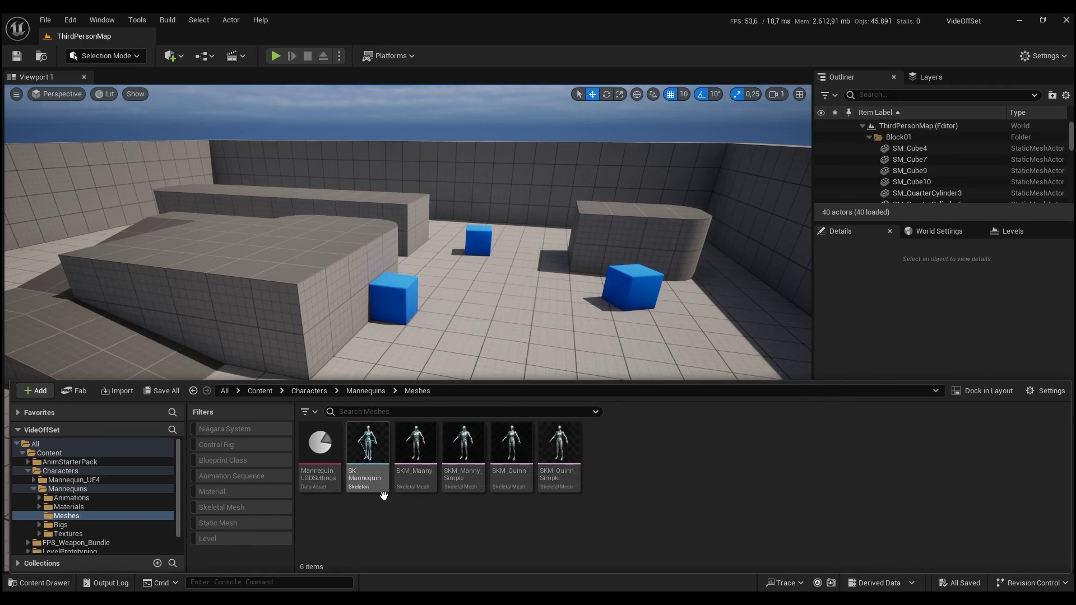
double_click(380, 491)
Step: Add a socket to the hand_r bone, then save the skeleton and close its editor
left_click(93, 81)
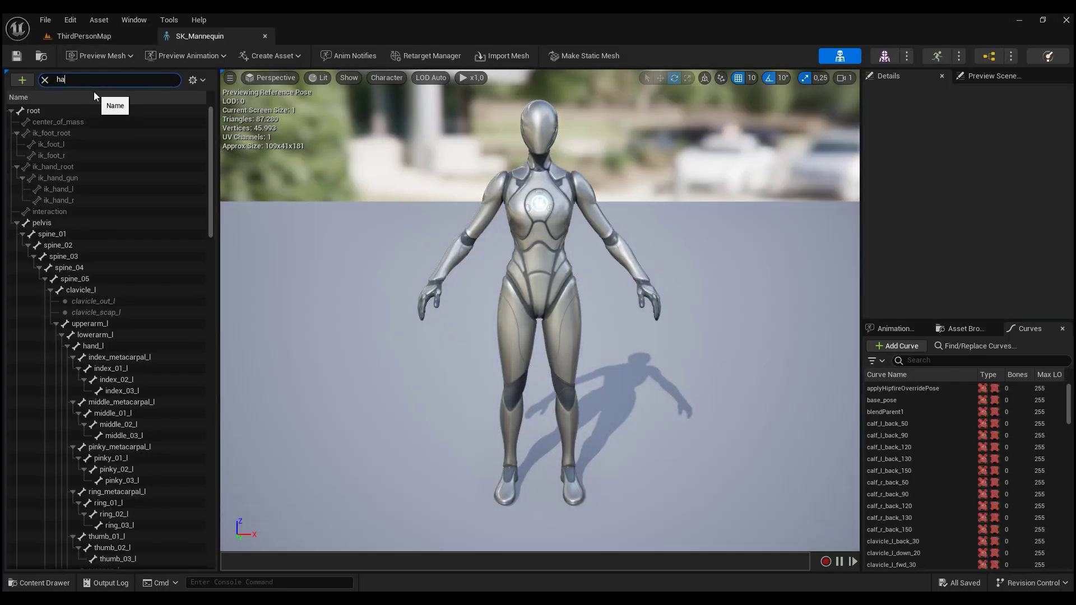
type("hand_r")
right_click(93, 256)
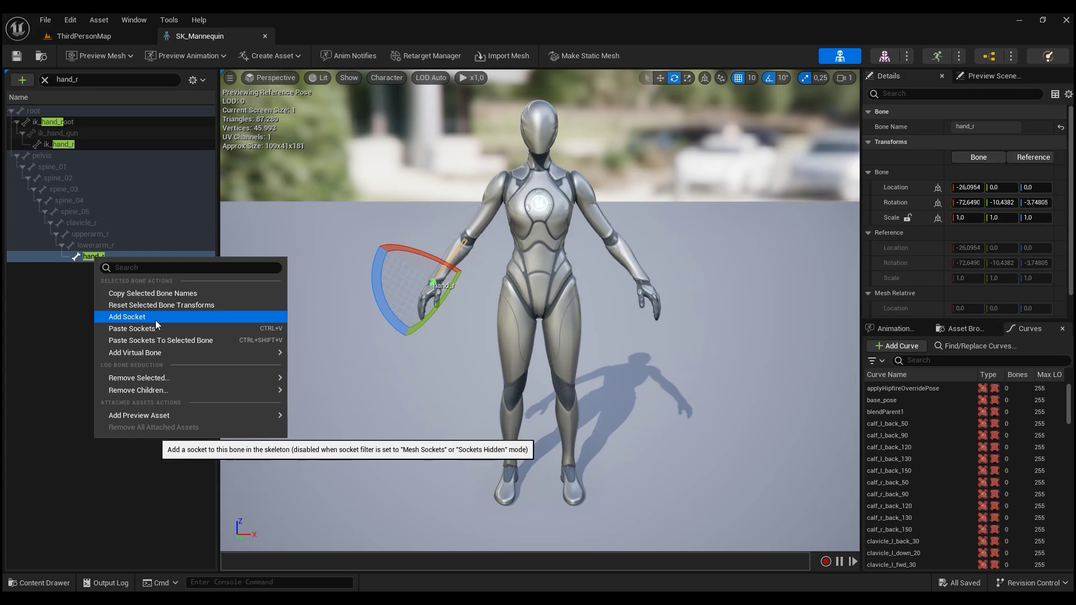
left_click(145, 315)
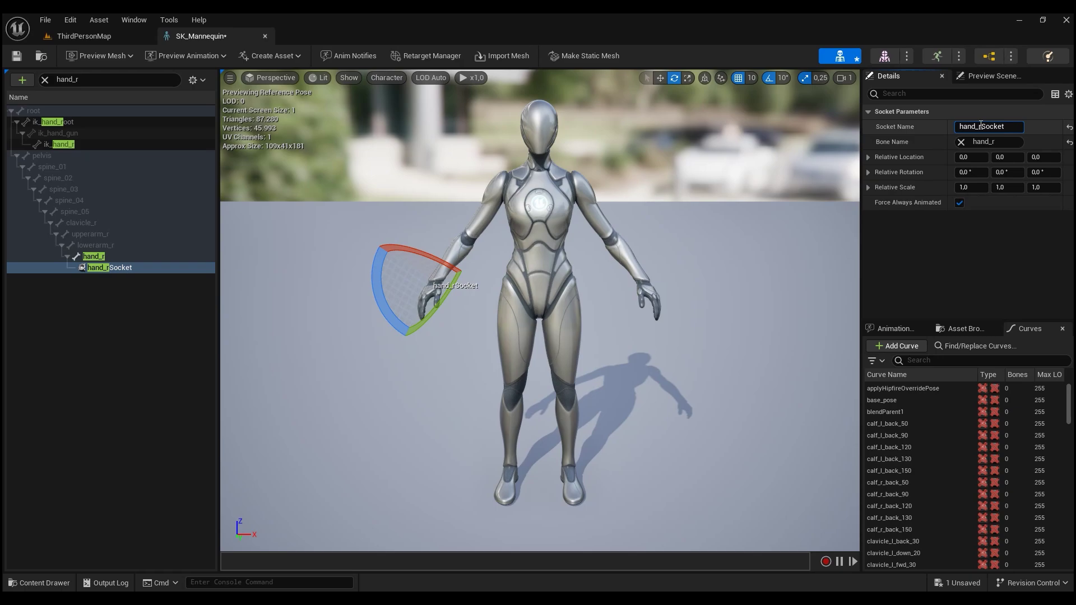
key("ctrl+s")
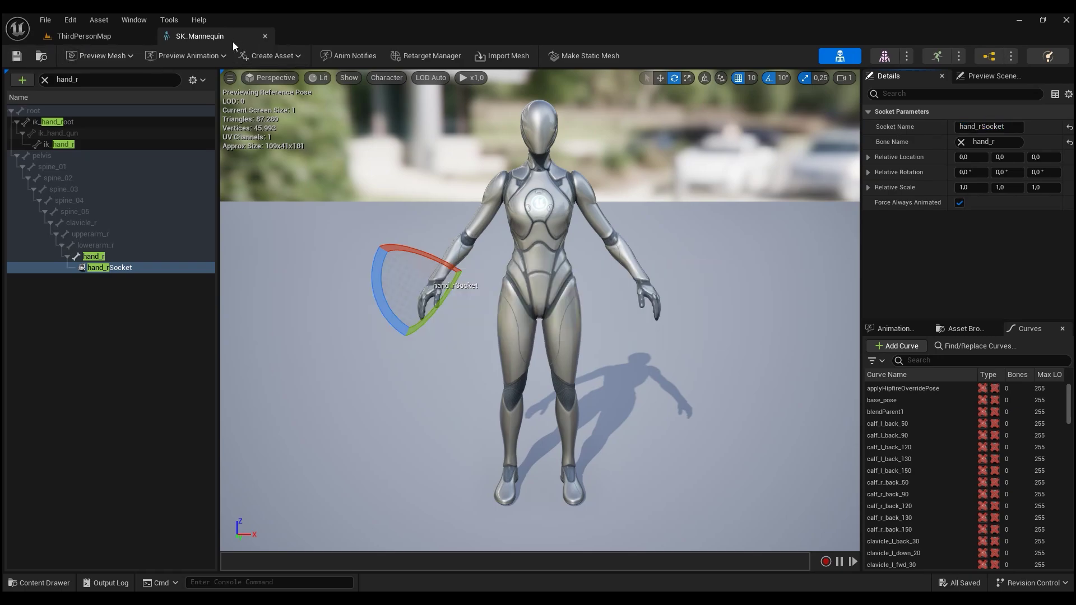
left_click(266, 36)
Step: In BP_ThirdPersonCharacter, add a Skeletal Mesh component named Weapon under Mesh
double_click(308, 476)
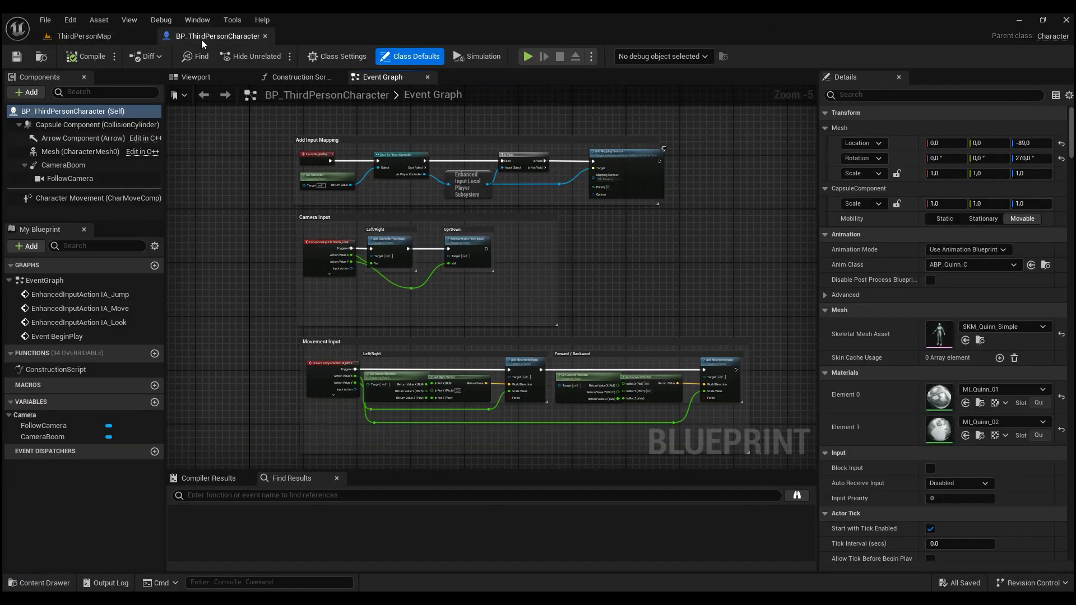
left_click(195, 76)
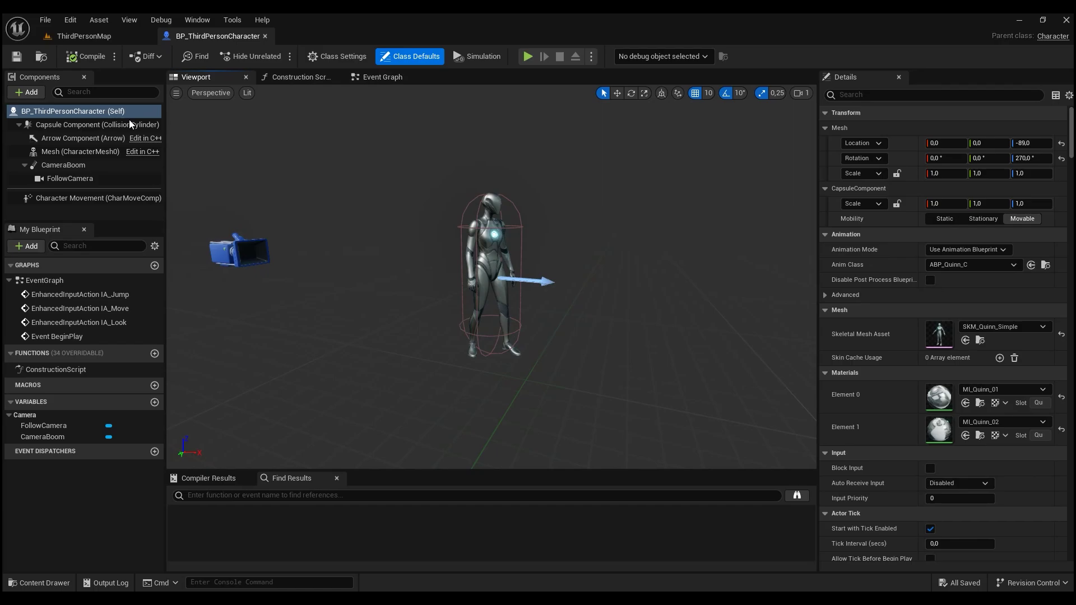
left_click(75, 151)
left_click(25, 92)
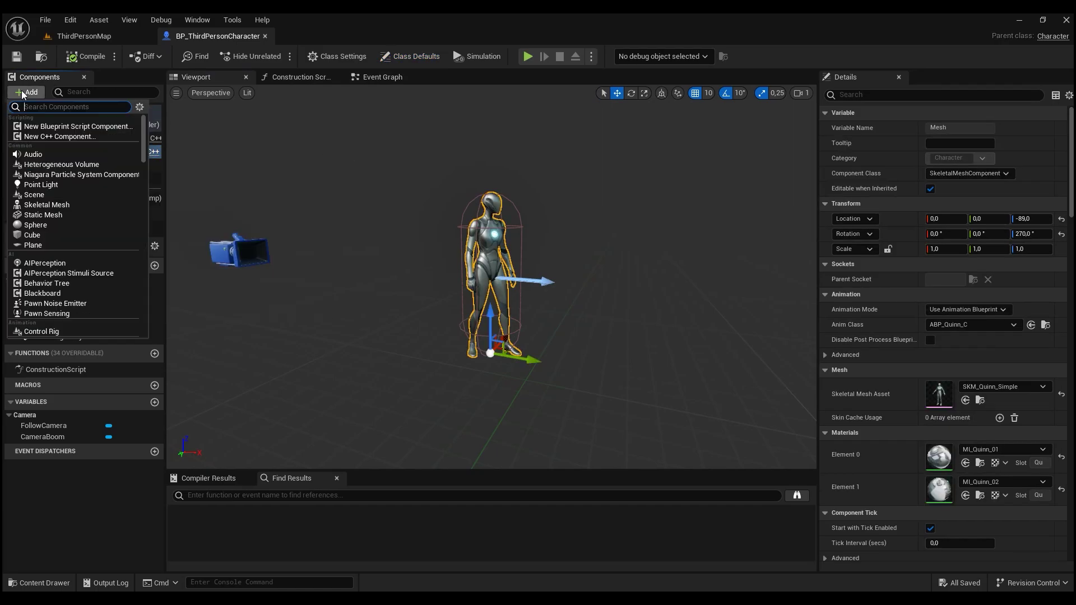
left_click(50, 204)
type("Weapon")
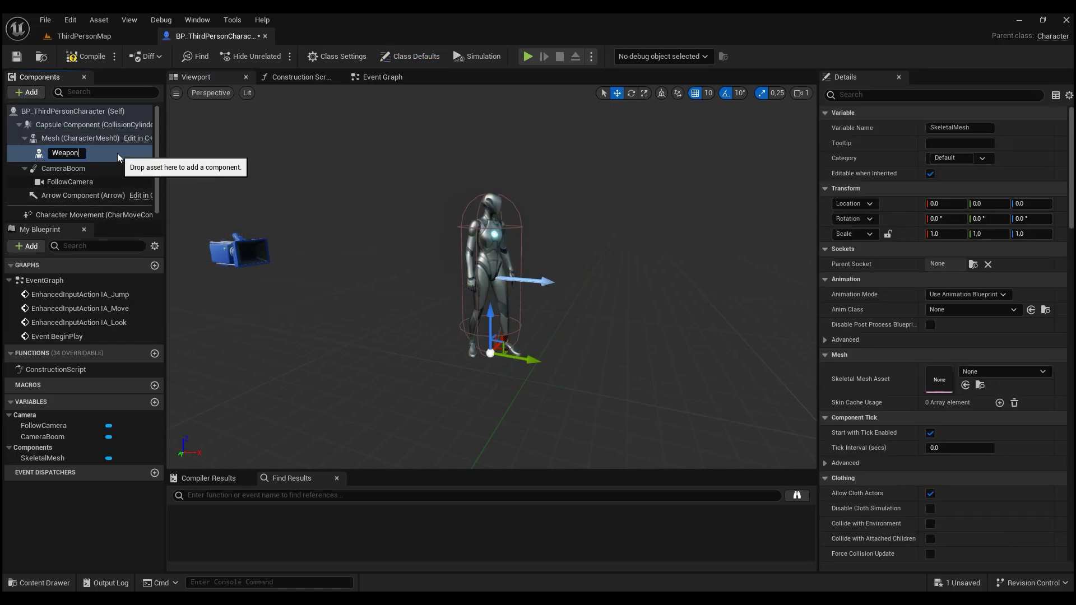
key("Return")
Step: Give Weapon the SK_KA47_X mesh, parent it to hand_rSocket, and move it into the hand
left_click(1005, 372)
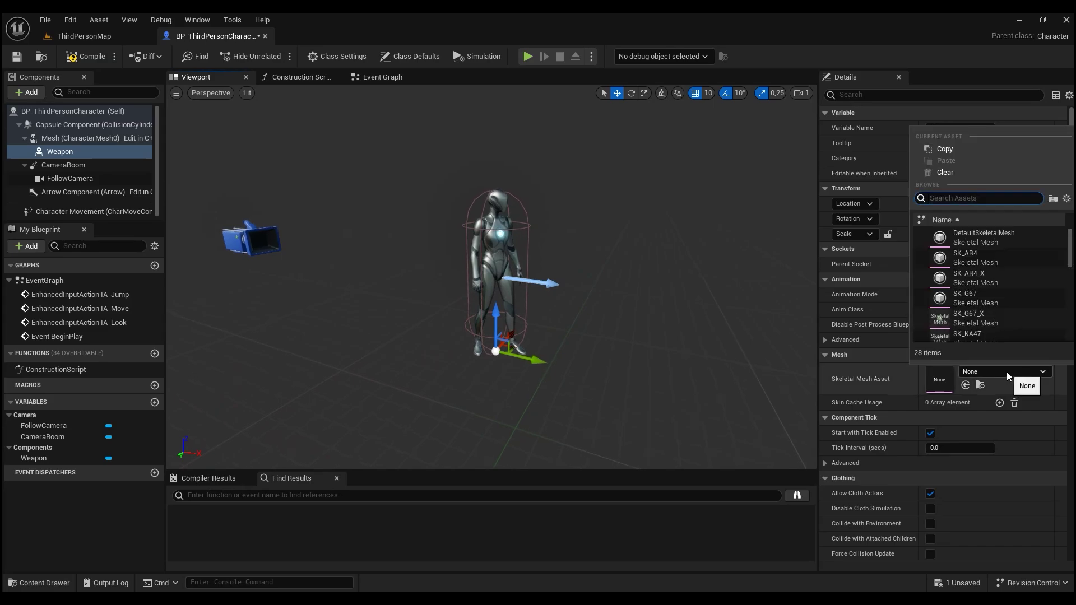
scroll(1003, 297, "down", 2)
left_click(991, 258)
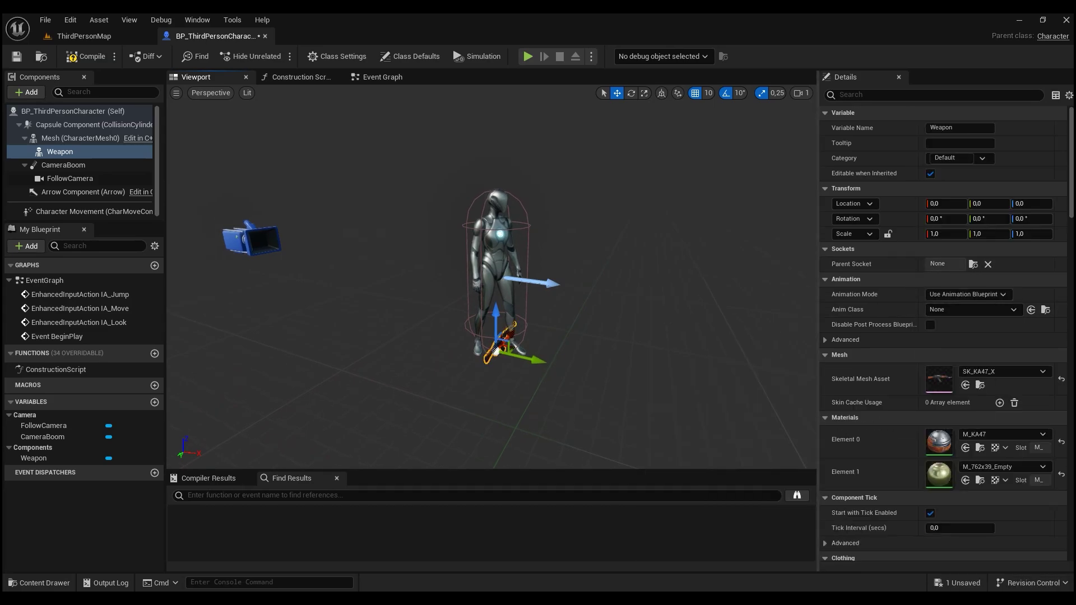
left_click(973, 264)
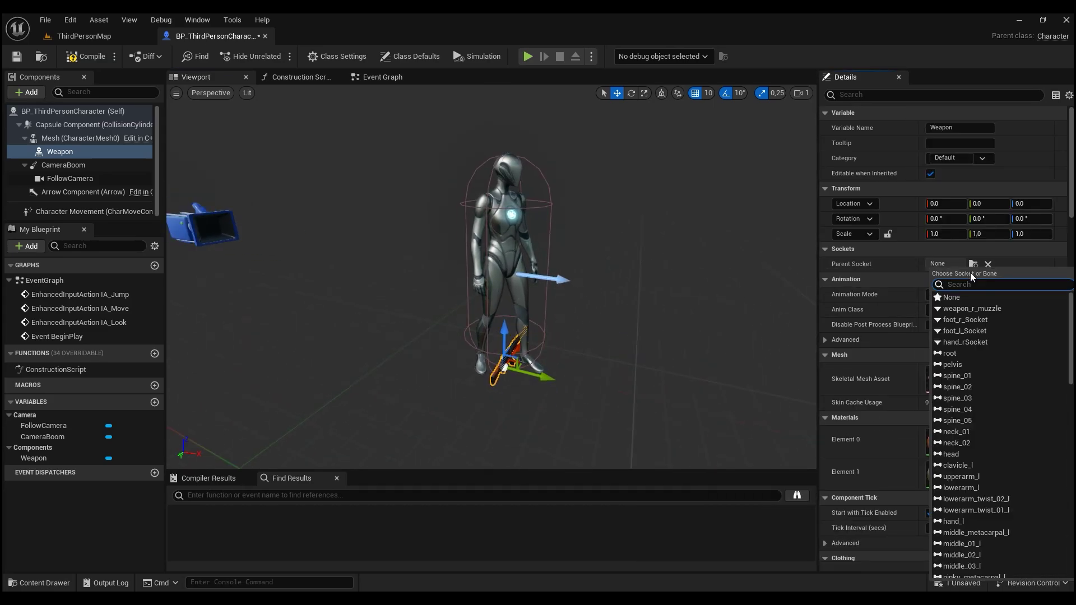
type("hand_rSocket")
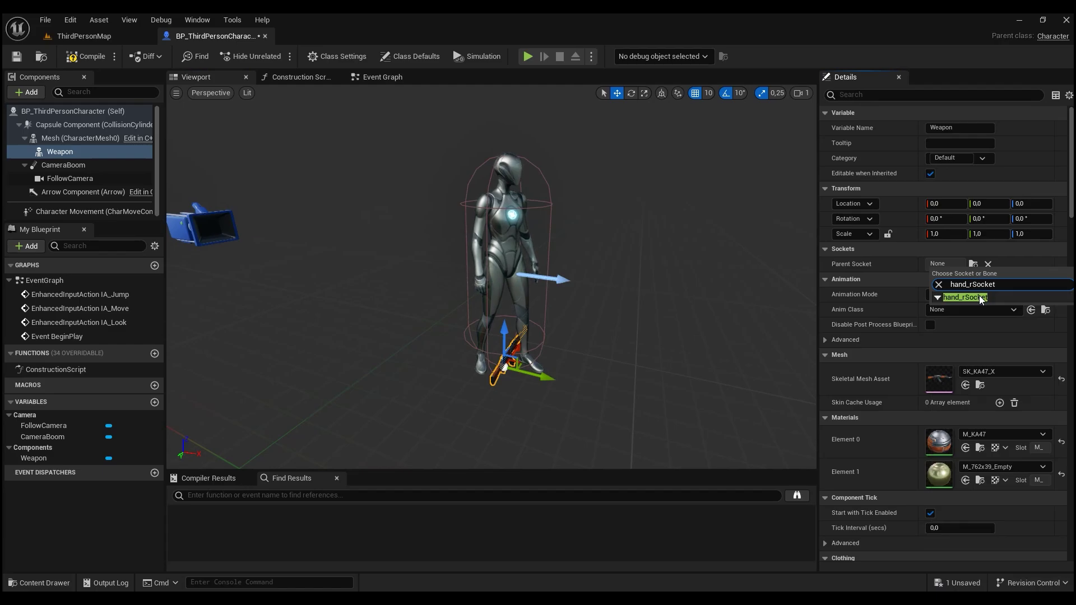
left_click(980, 297)
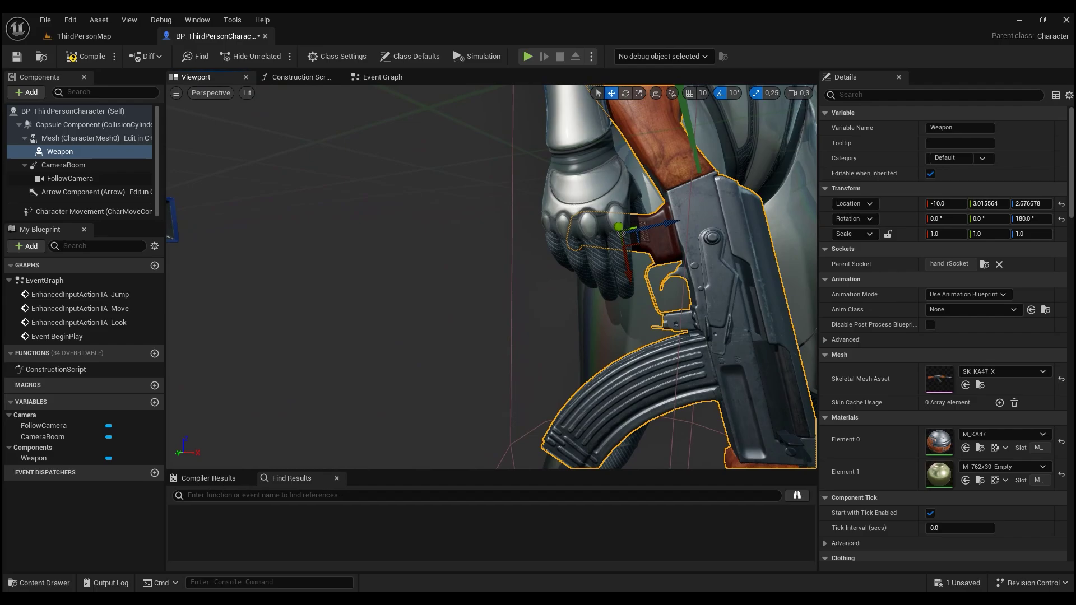
left_click_drag(670, 223, 642, 229)
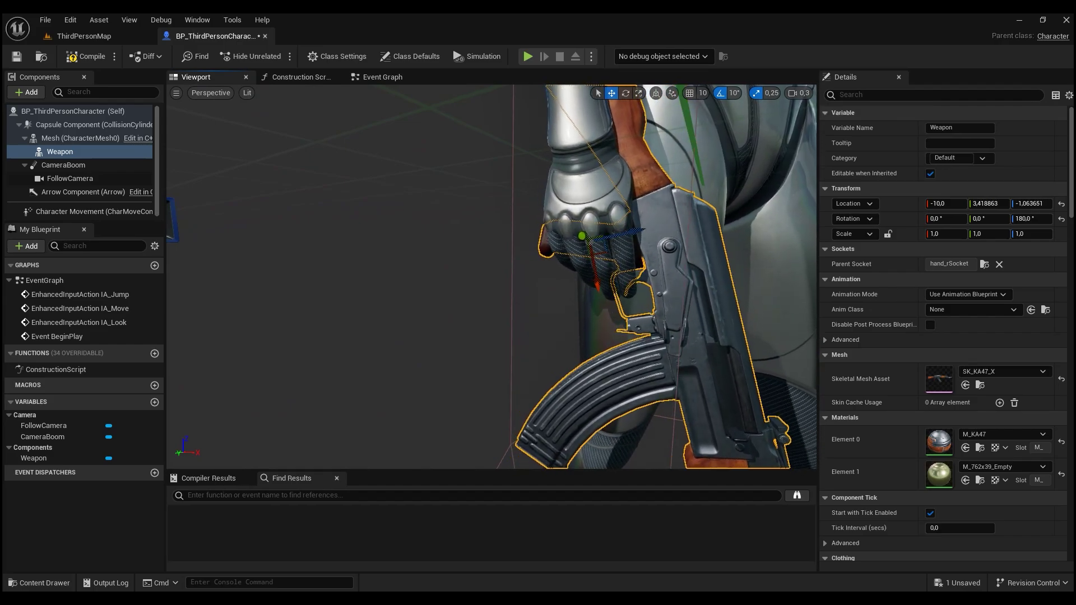
Step: Switch to the Event Graph and pan to an empty area
left_click(383, 77)
scroll(460, 327, "down", 3)
right_click_drag(452, 361, 472, 360)
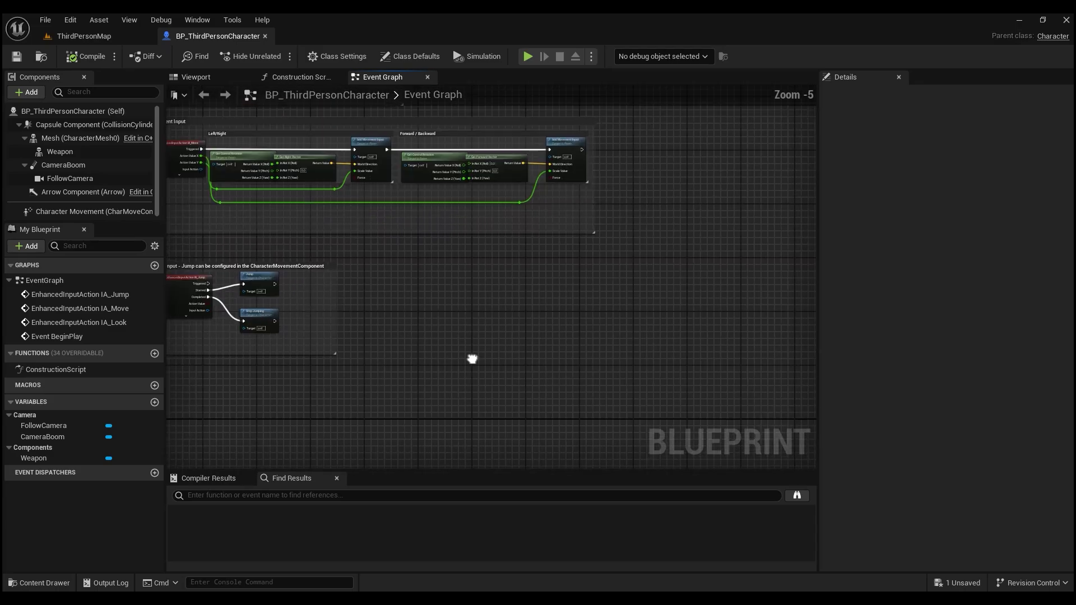
Step: Create the IA_Aim Input Action in the ThirdPerson/Input/Actions folder
scroll(449, 413, "up", 2)
key("ctrl+space")
double_click(507, 440)
left_click(366, 440)
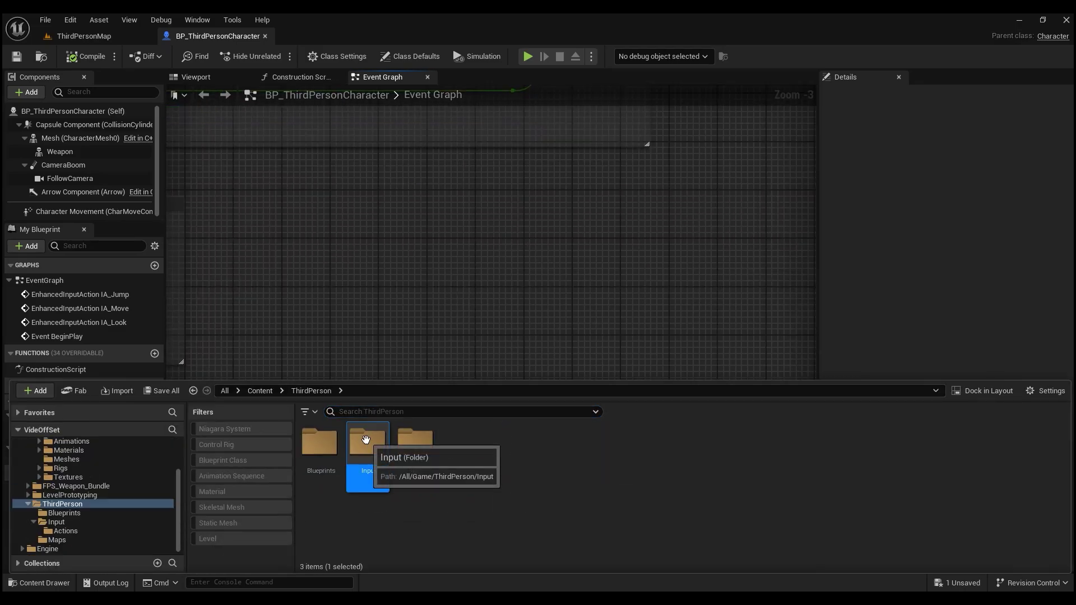
left_click(66, 531)
right_click(483, 493)
mouse_move(517, 365)
left_click(722, 411)
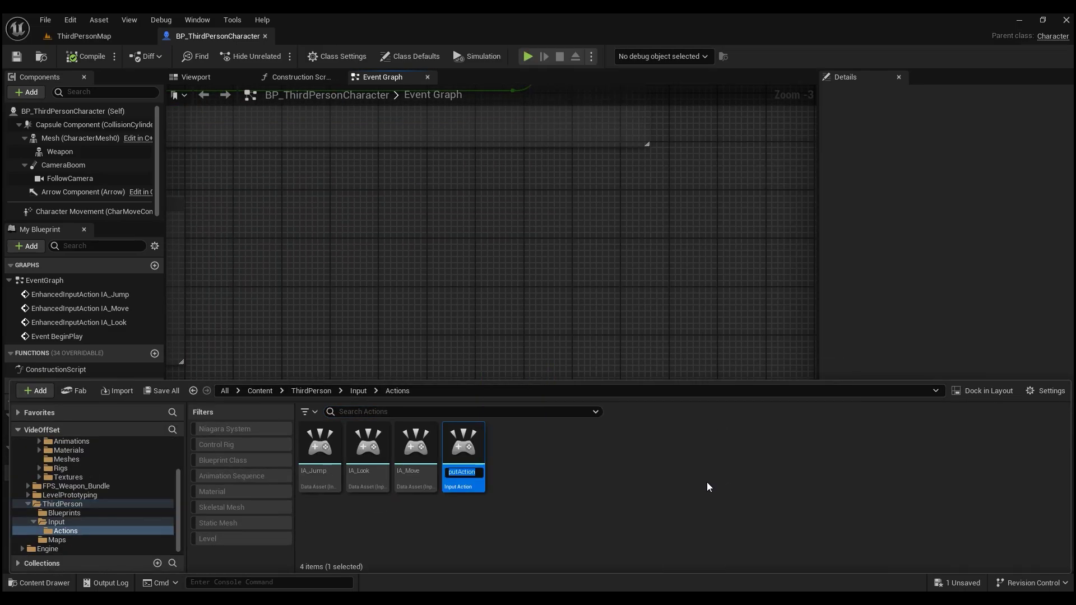
key("Return")
Step: Map IA_Aim to the Right Mouse Button in IMC_Default and save it
left_click(365, 390)
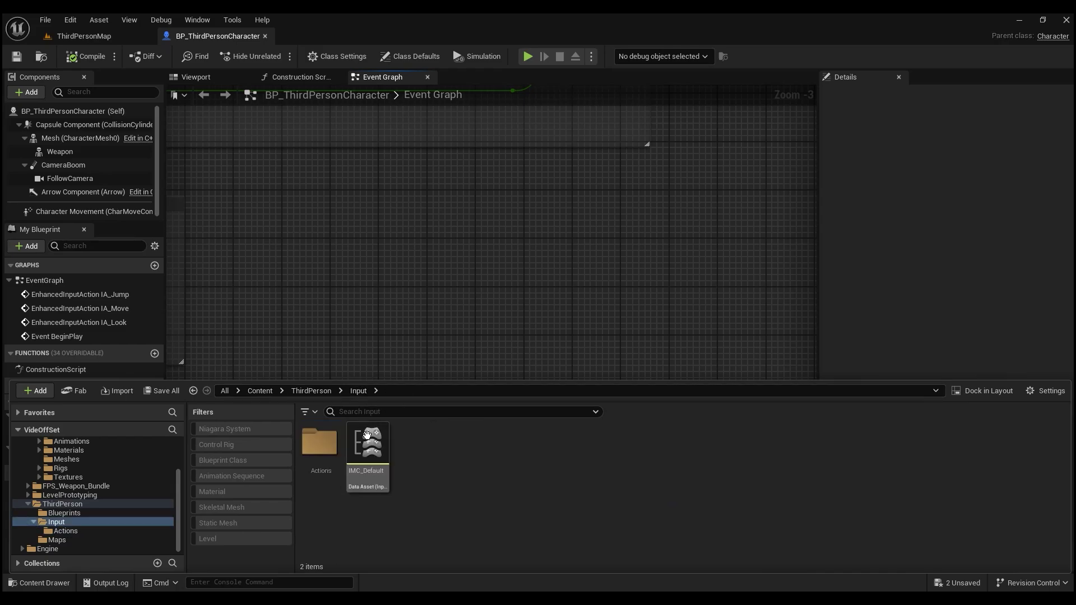
double_click(367, 435)
left_click(10, 127)
left_click(51, 127)
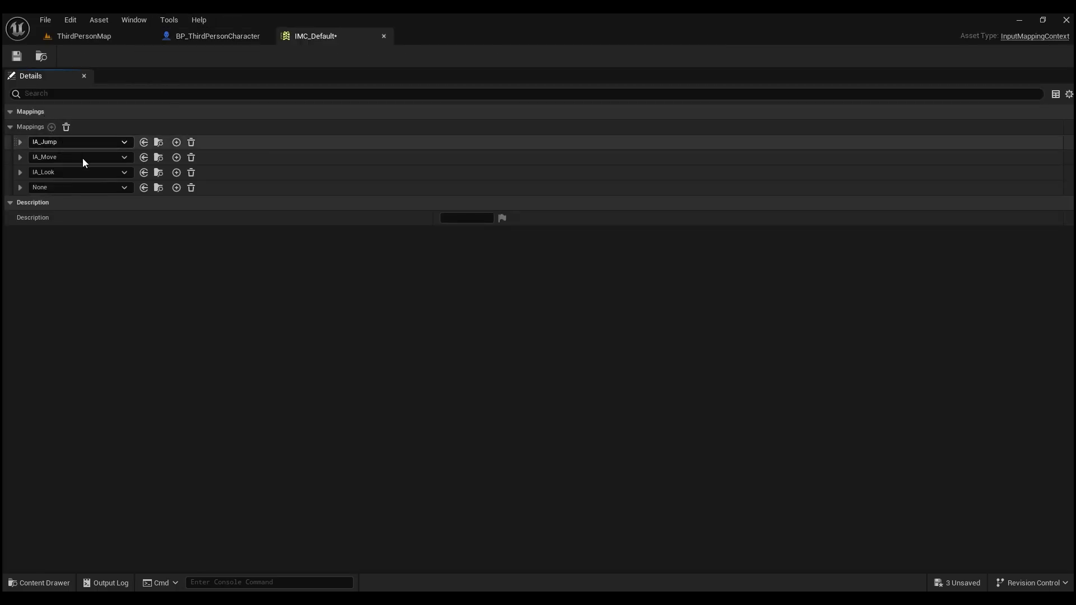
left_click(79, 187)
left_click(68, 235)
left_click(19, 187)
left_click(49, 203)
right_click(72, 206)
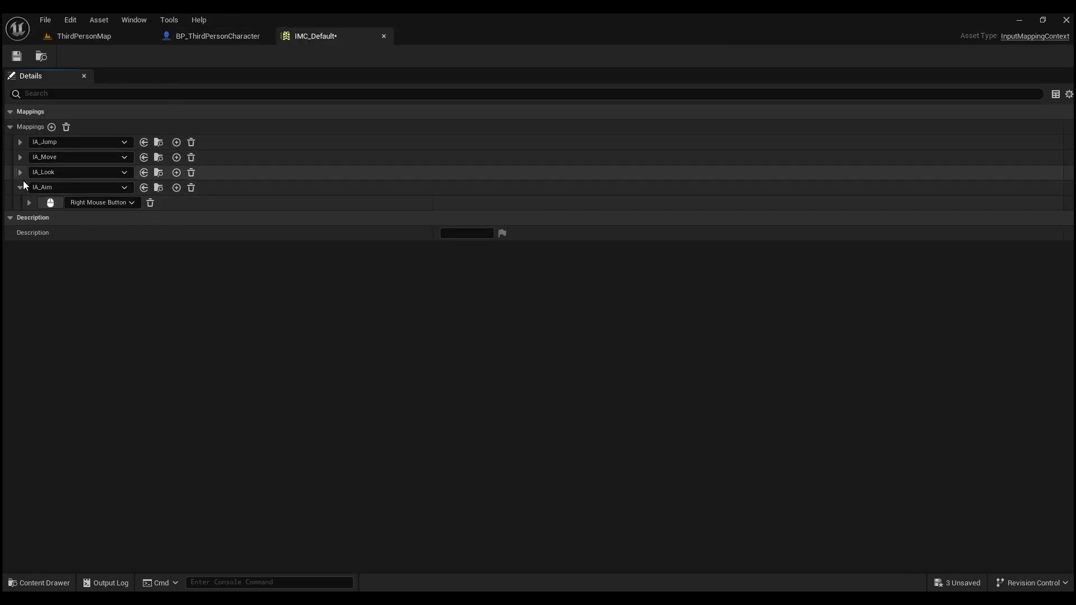
key("ctrl+s")
Step: Place an IA_Aim event in the character graph and start a new variable
left_click(218, 36)
right_click(485, 285)
type("IA_Aim")
key("Return")
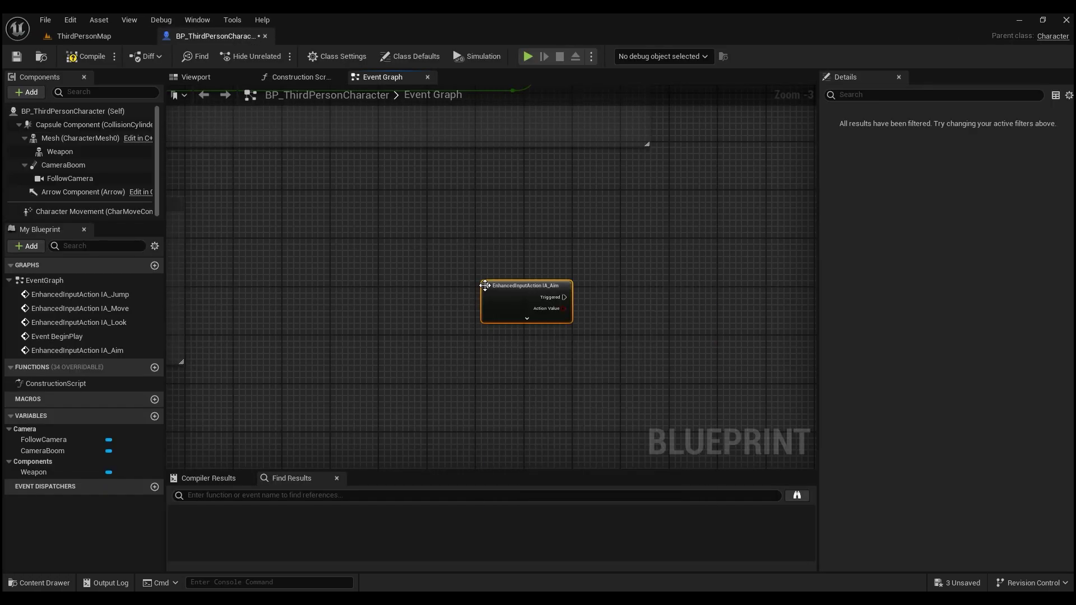
right_click_drag(640, 361, 433, 247)
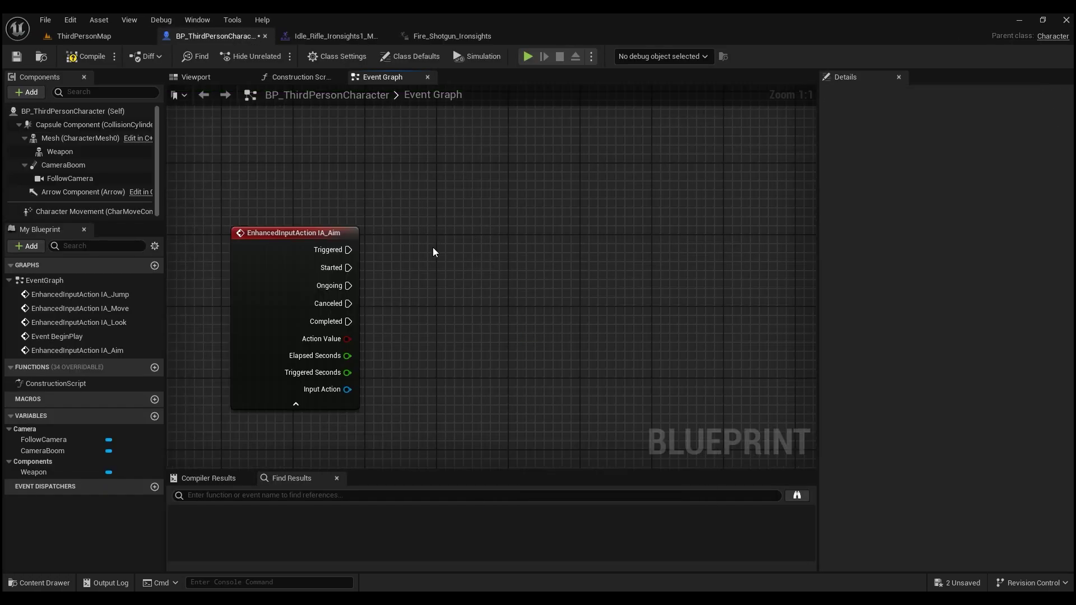
left_click(154, 417)
Step: Name the new variable Aim and drop it into the graph as Set nodes
type("Aim")
key("Return")
left_click_drag(49, 484, 395, 326, "alt")
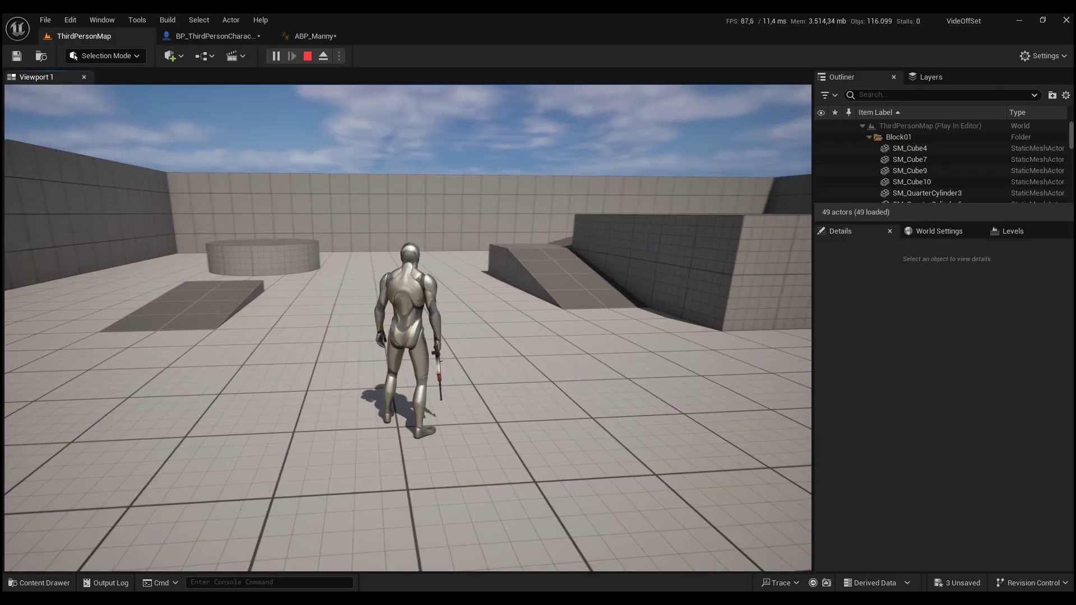
Step: Playtest the level, walking the rifle-holding character forward, then stop play
key("w")
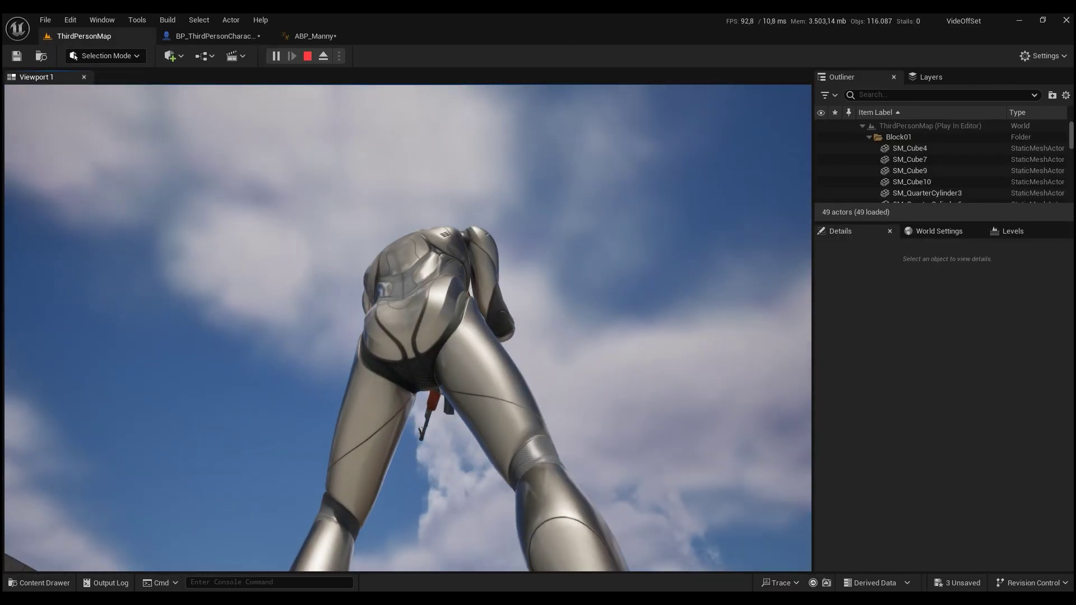
key("w")
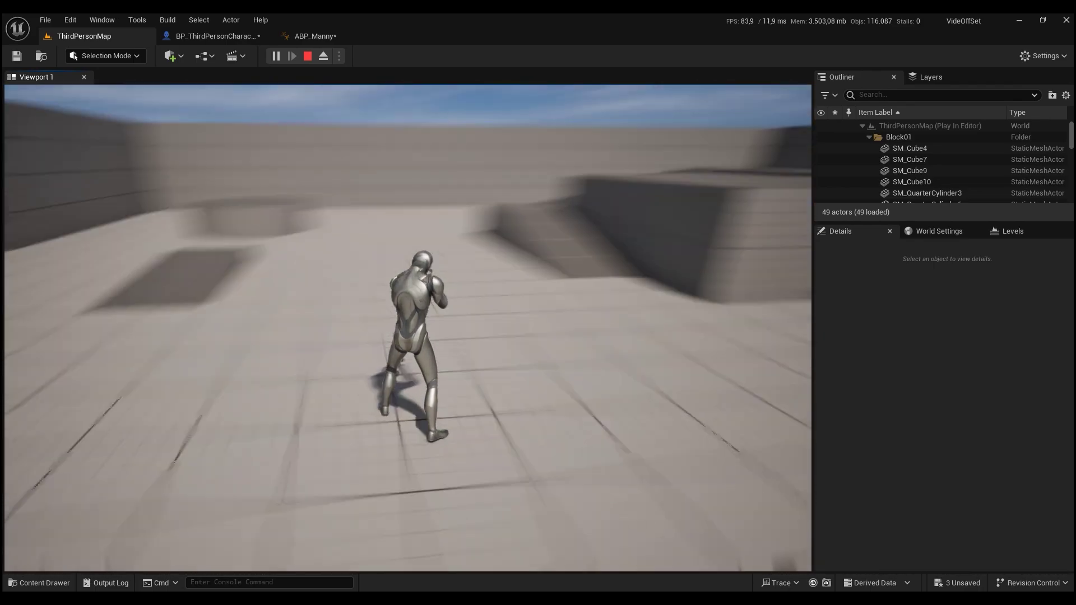
key("Escape")
key("ctrl+space")
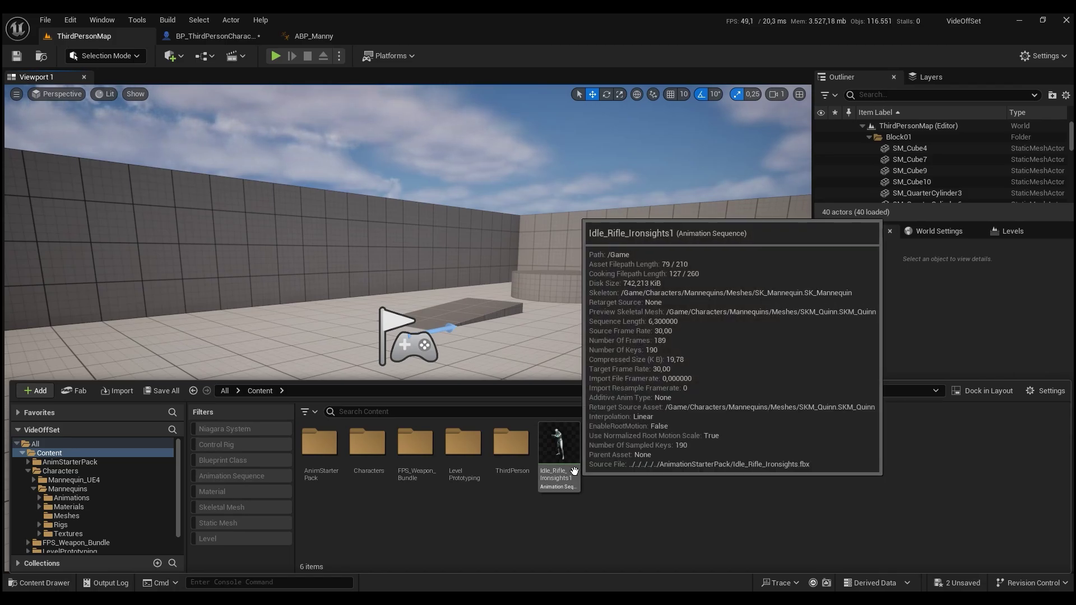
Step: Duplicate Idle_Rifle_Ironsights1 and name the copy Rifle_AO_CC
key("ctrl+d")
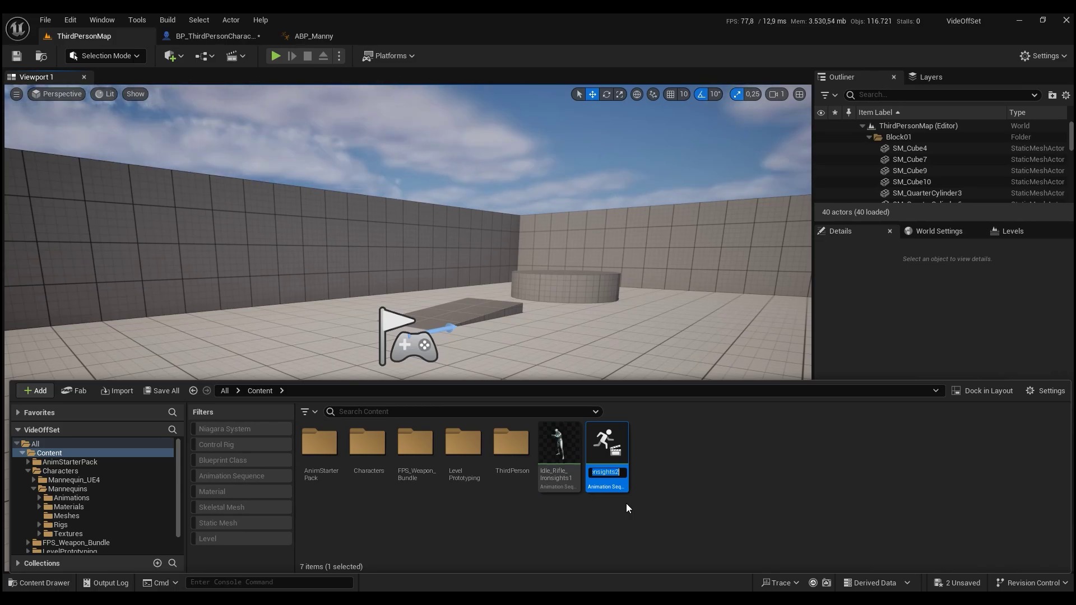
type("Ri")
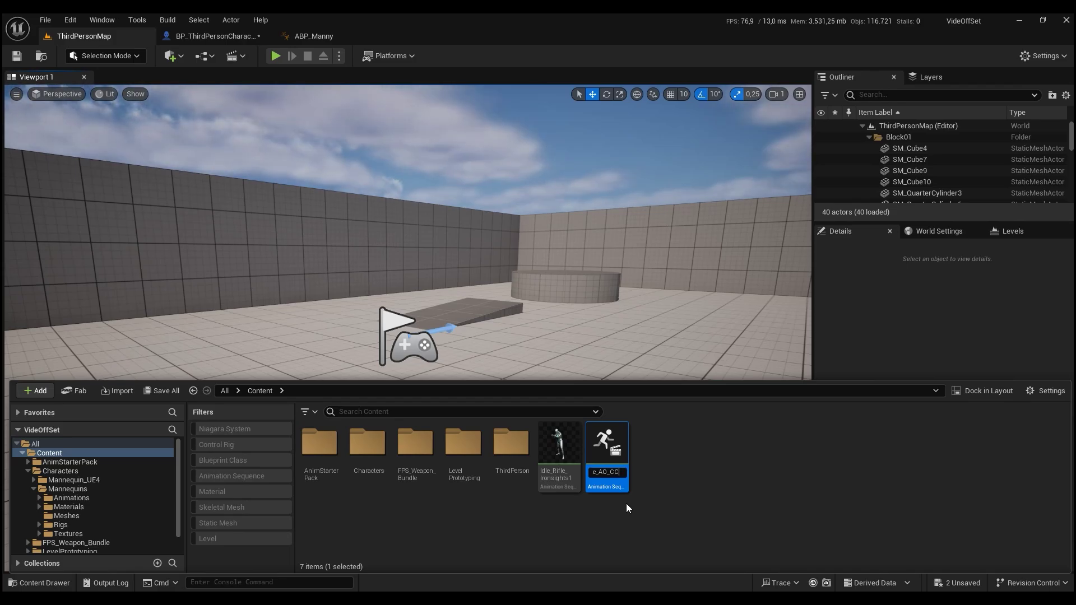
key("Return")
key("Return")
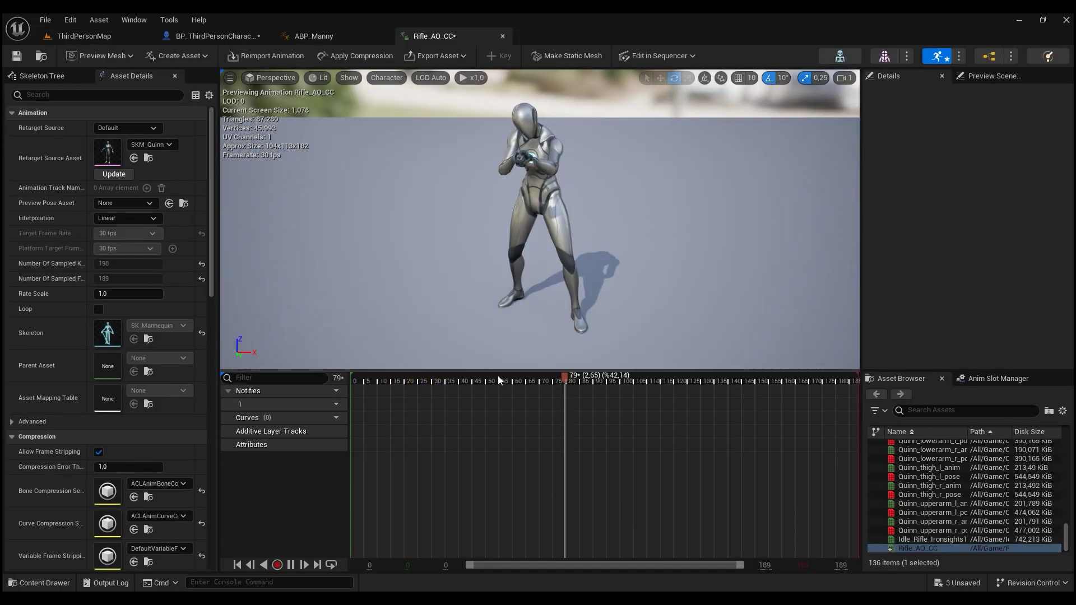
Step: Trim Rifle_AO_CC to one frame by removing frames 1–190 and the leftover frame
left_click(498, 376)
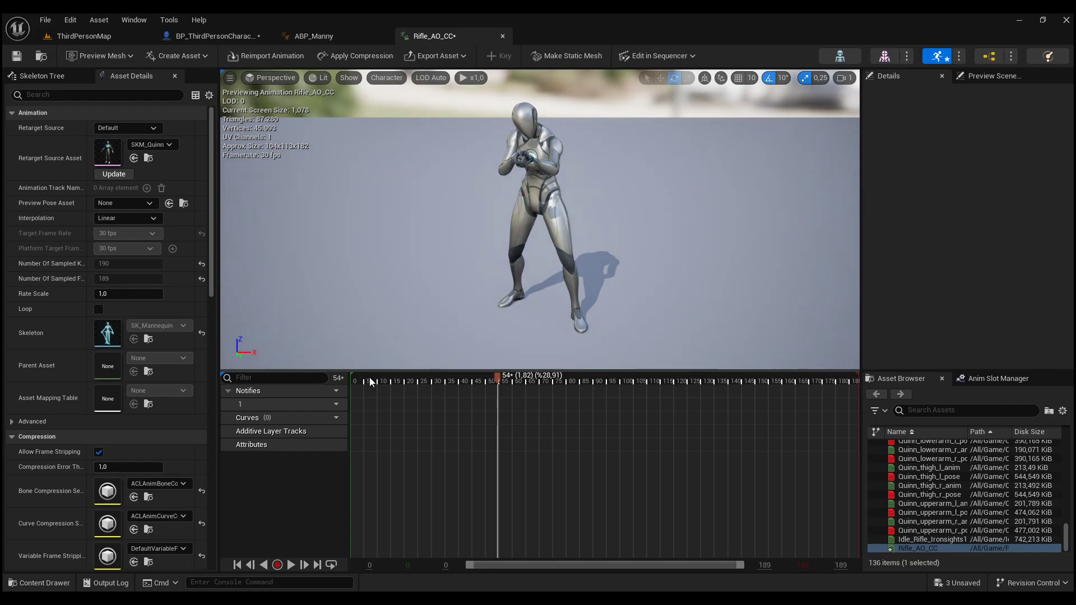
left_click(353, 378)
right_click(352, 377)
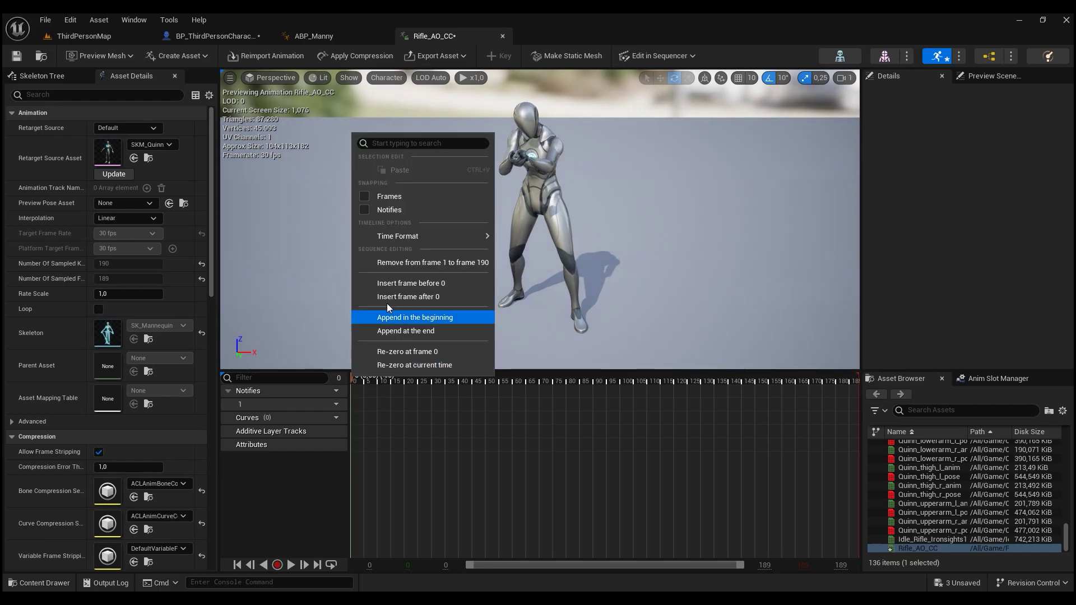
left_click(424, 264)
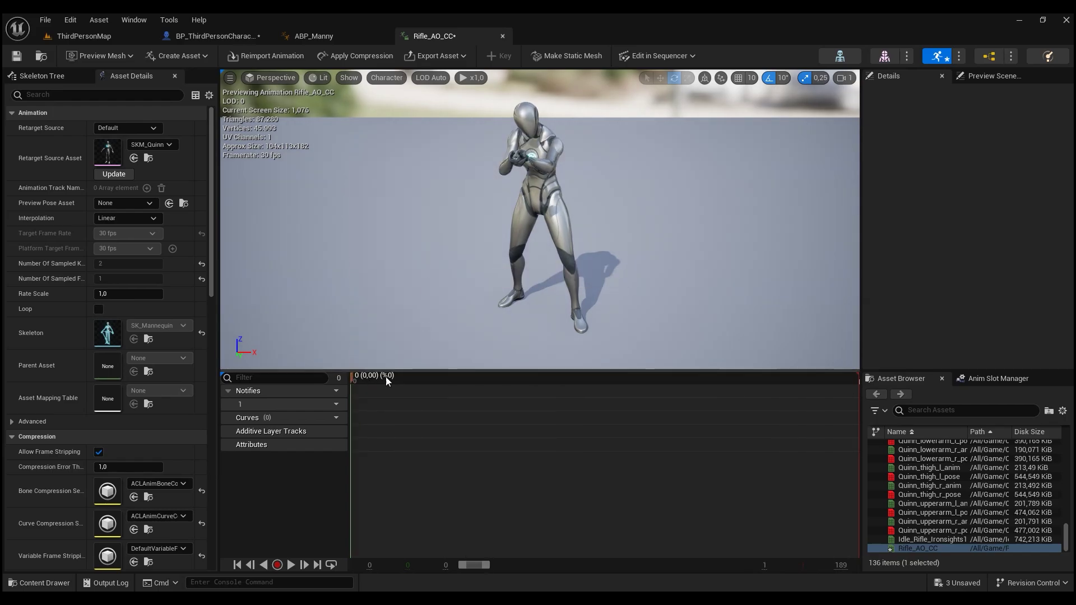
right_click(352, 378)
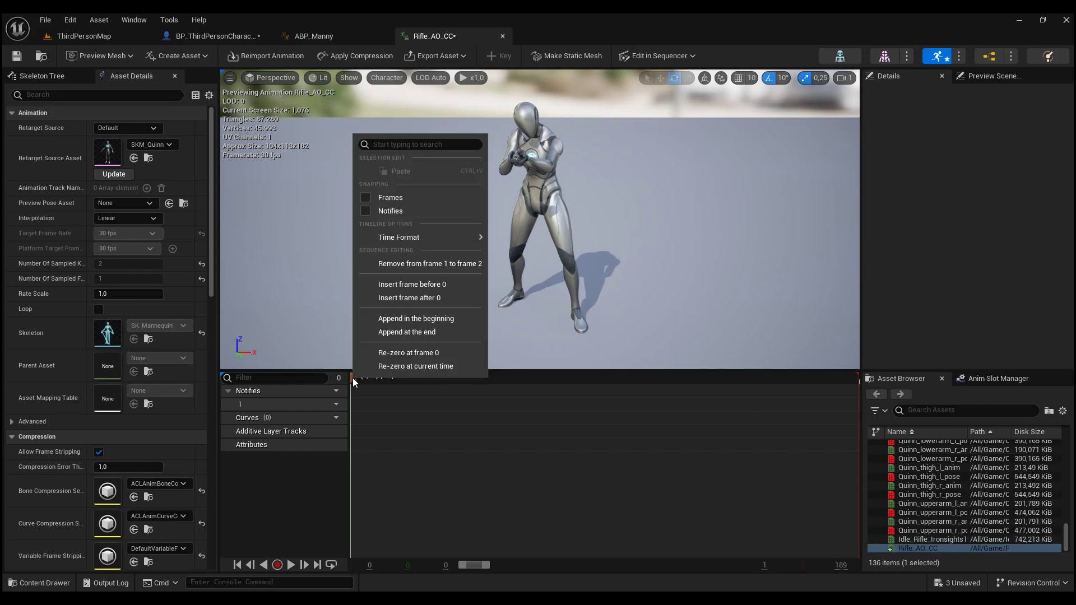
left_click(425, 267)
Step: Set Additive Anim Type to Mesh Space with a Rifle_AO_CC frame as the base pose
scroll(167, 311, "down", 3)
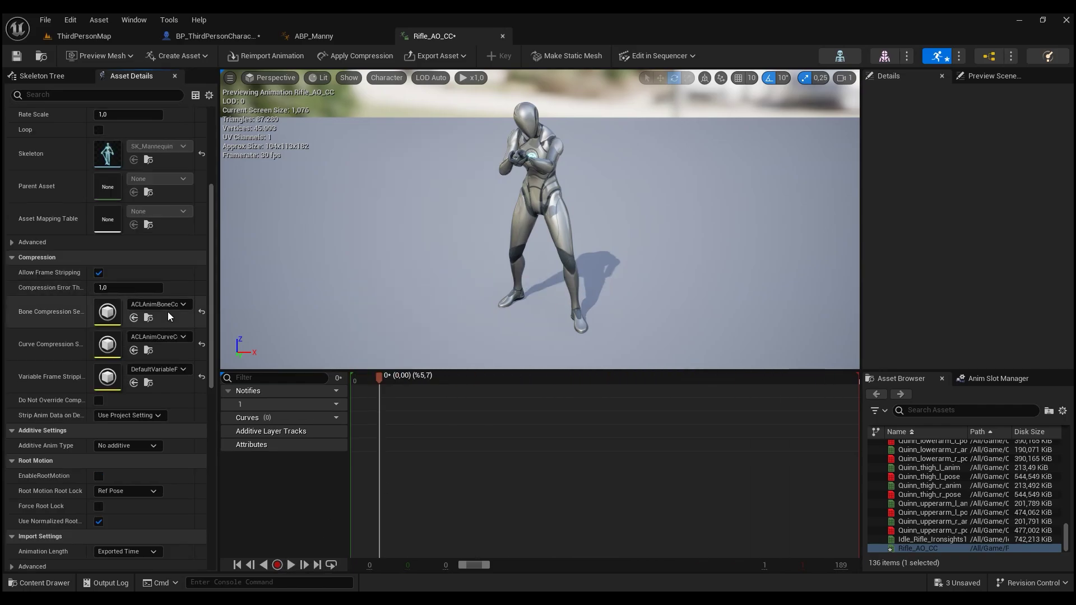
scroll(177, 330, "down", 2)
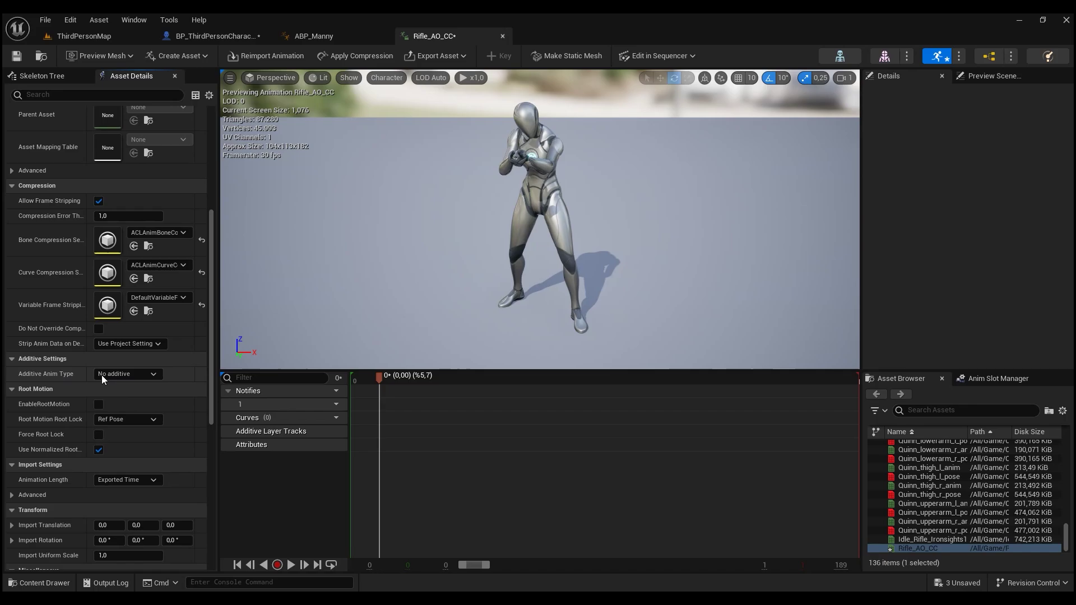
left_click(113, 374)
left_click(130, 406)
left_click(134, 389)
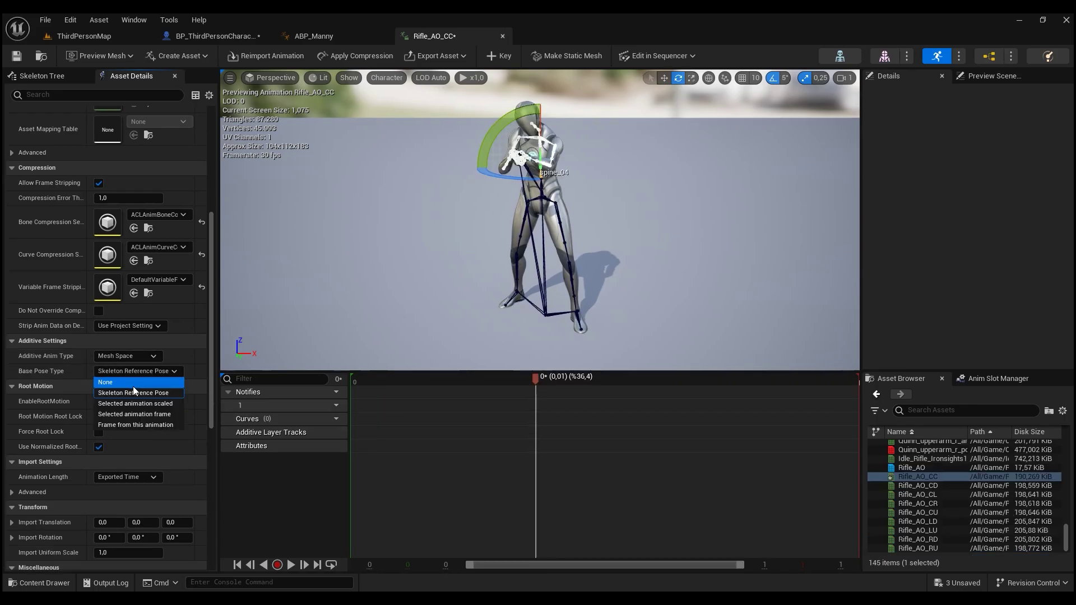
left_click(141, 422)
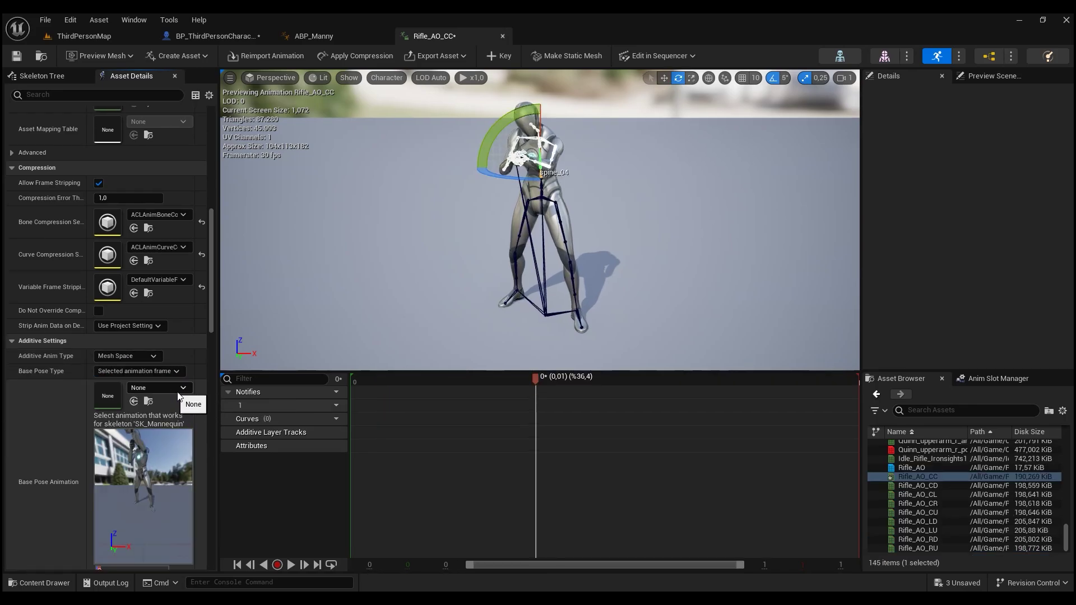
left_click(160, 389)
type("cc")
left_click(206, 254)
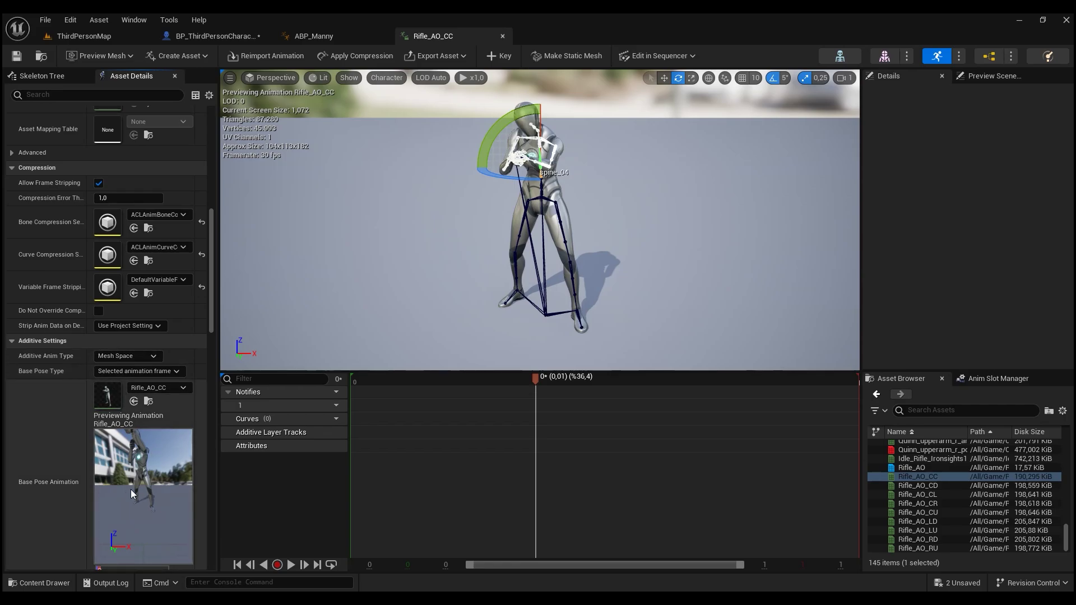
scroll(113, 415, "down", 4)
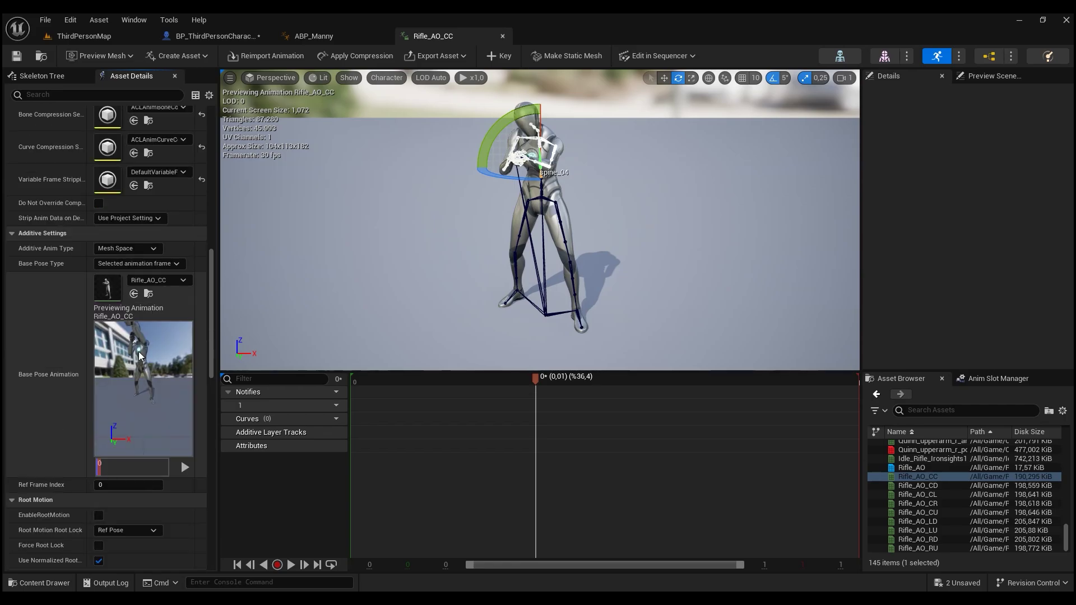
Step: Duplicate Rifle_AO_CC as Rifle_AO_CR and open it
left_click(415, 161)
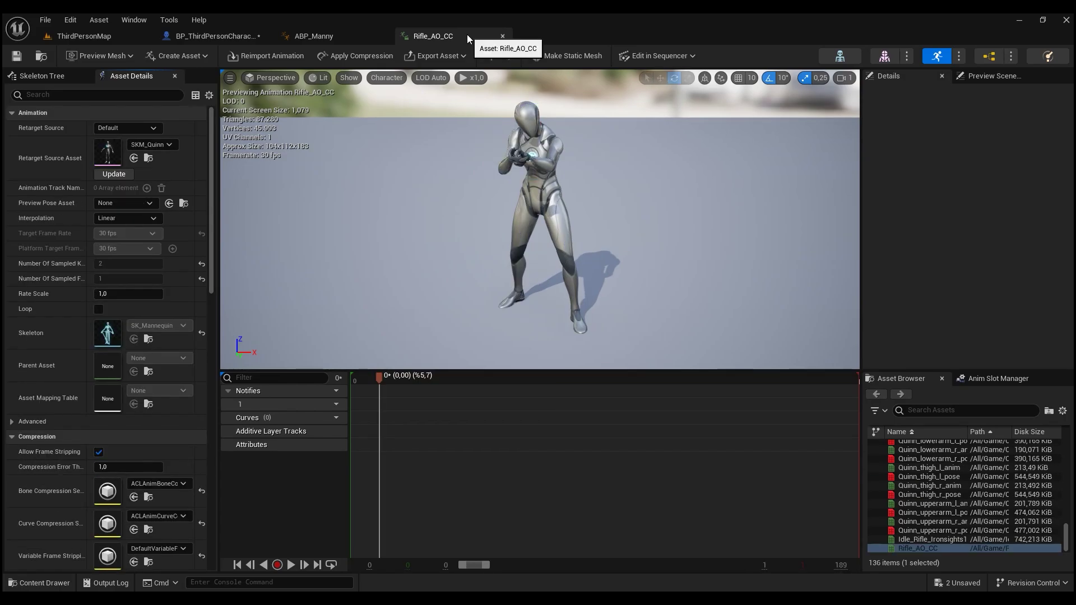
key("ctrl+space")
key("ctrl+d")
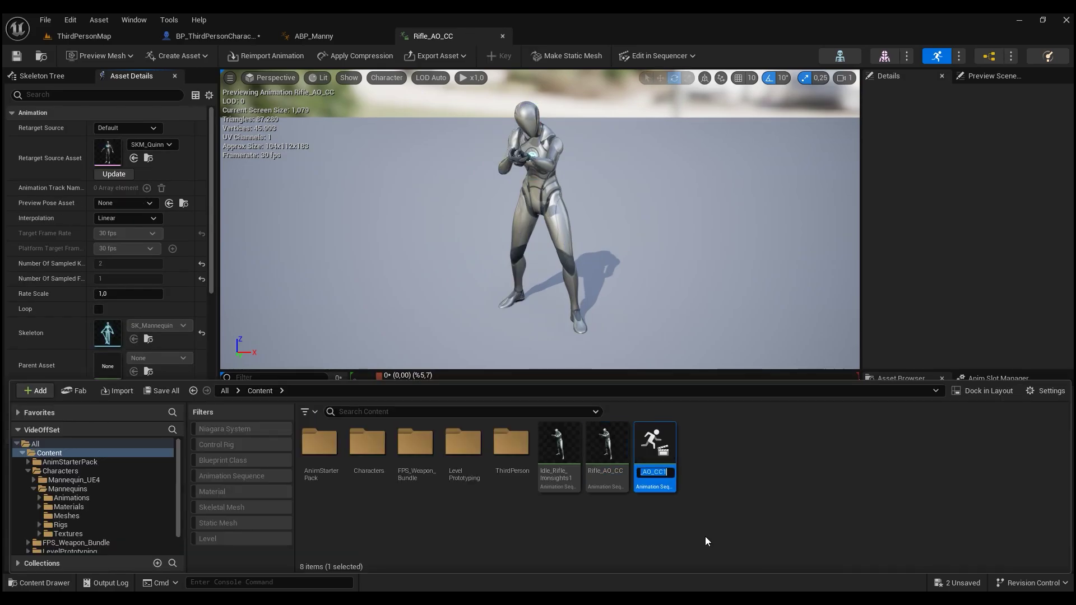
key("End")
key("BackSpace")
key("BackSpace")
type("R")
key("Return")
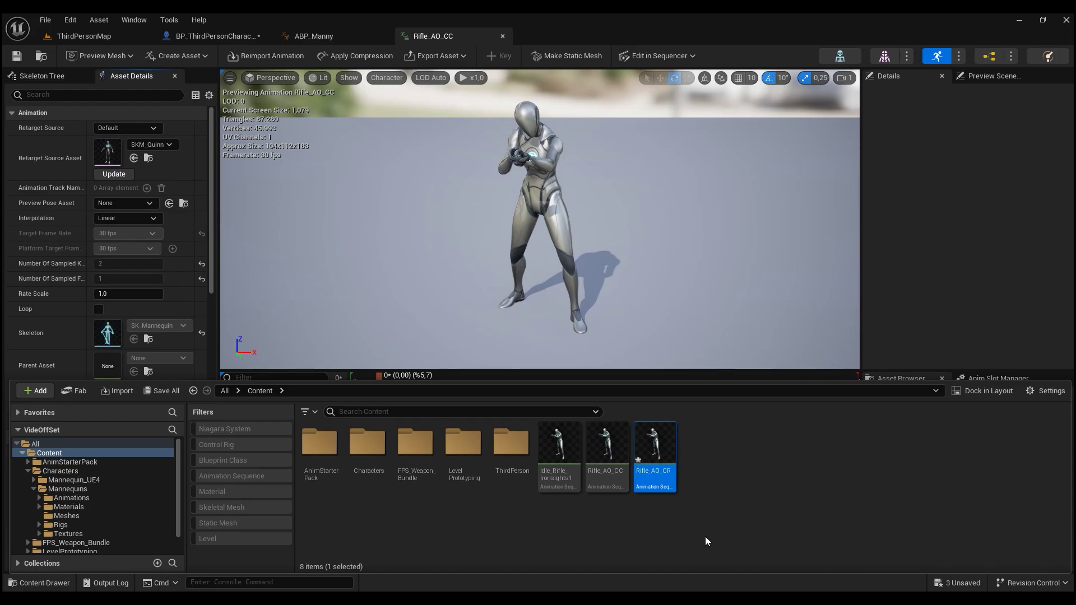
key("Return")
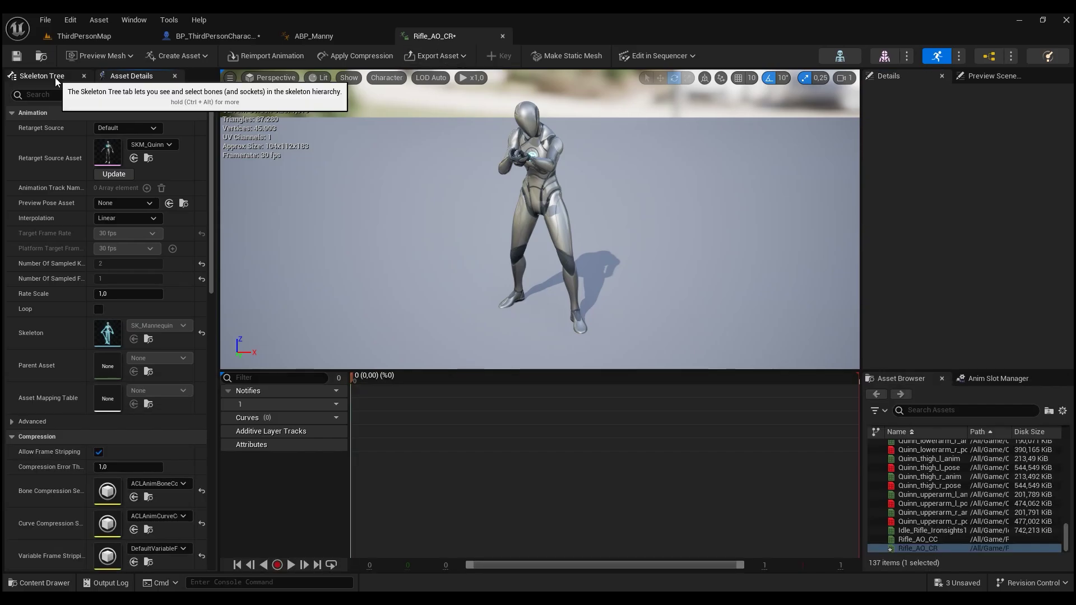
Step: Show all bones, twist spine_01 about 80° in world space, and key it
left_click(42, 76)
left_click(387, 78)
mouse_move(392, 133)
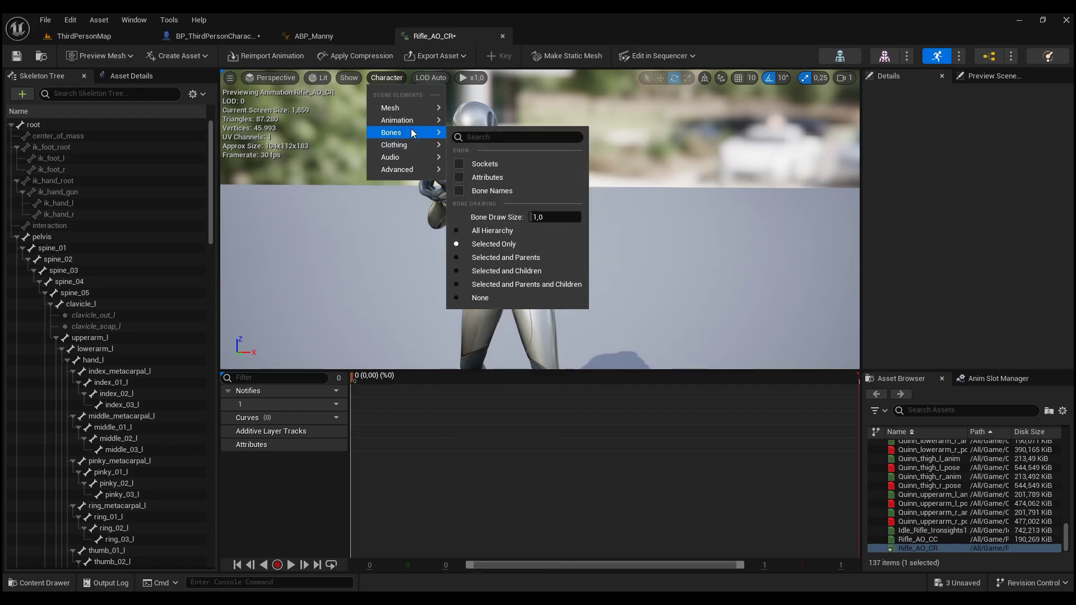
left_click(486, 231)
left_click_drag(483, 245, 483, 245, "alt")
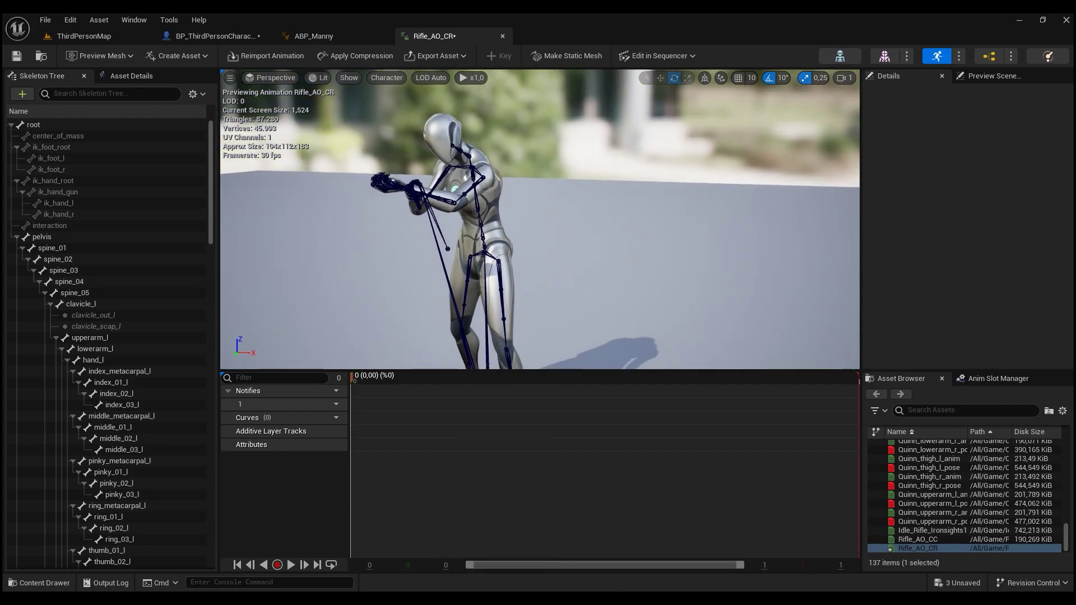
left_click(484, 253)
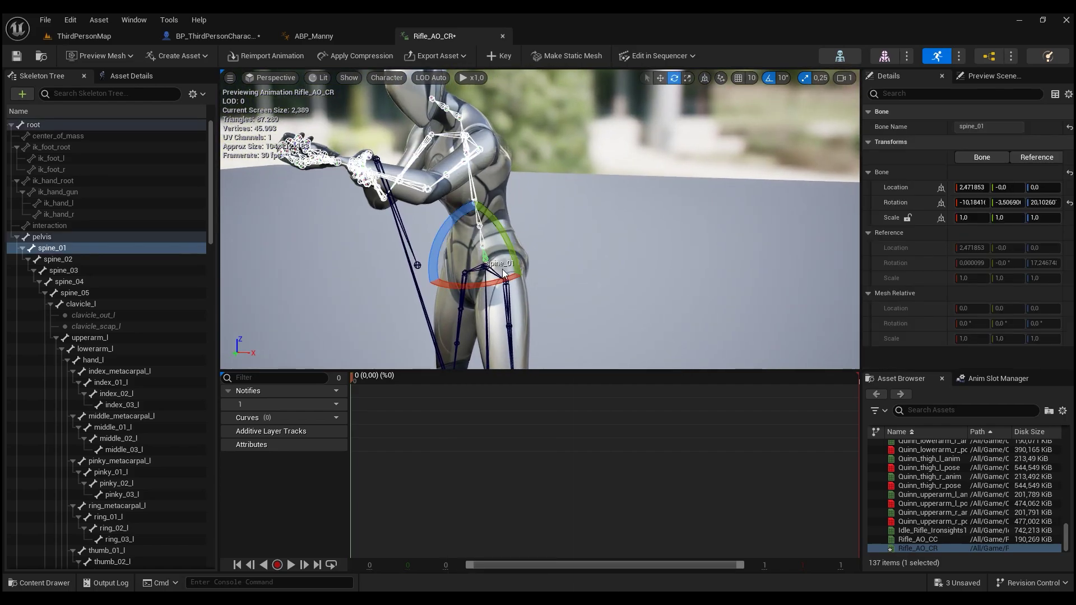
key("e")
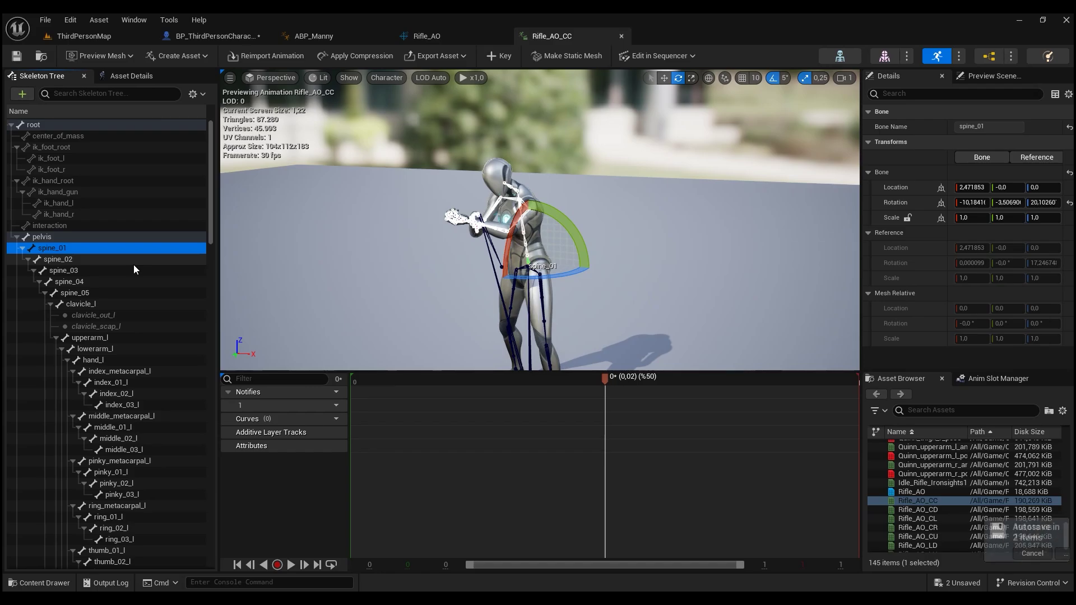
left_click(97, 281)
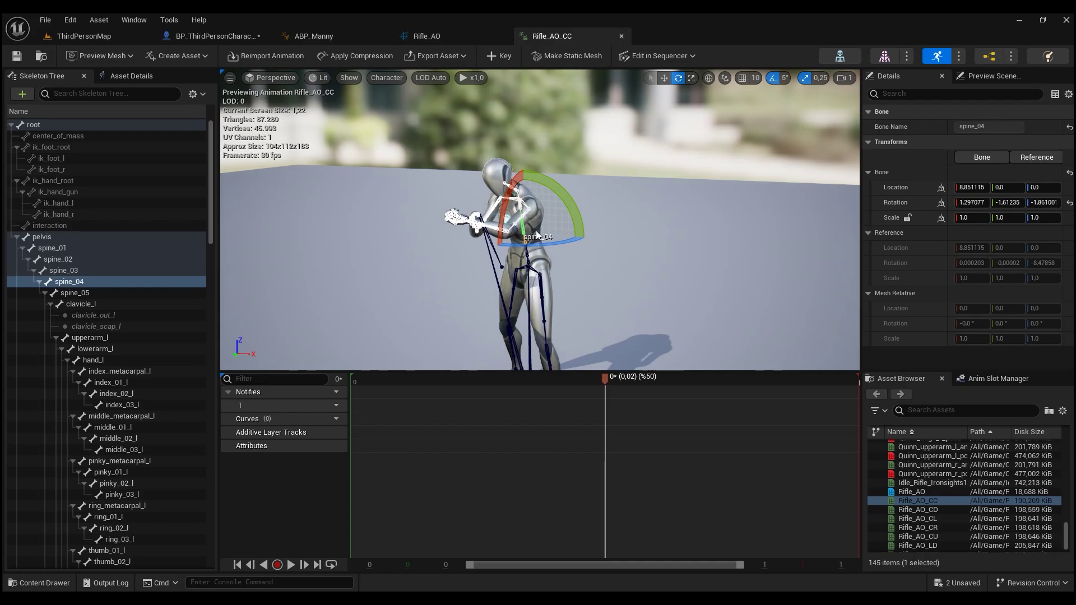
left_click(704, 79)
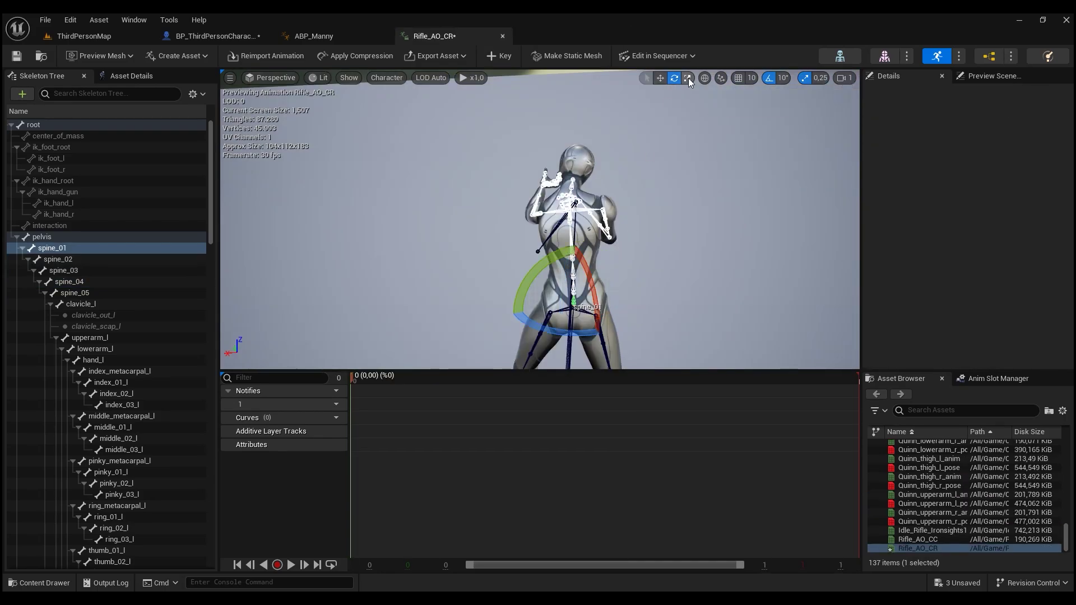
left_click_drag(628, 322, 510, 303)
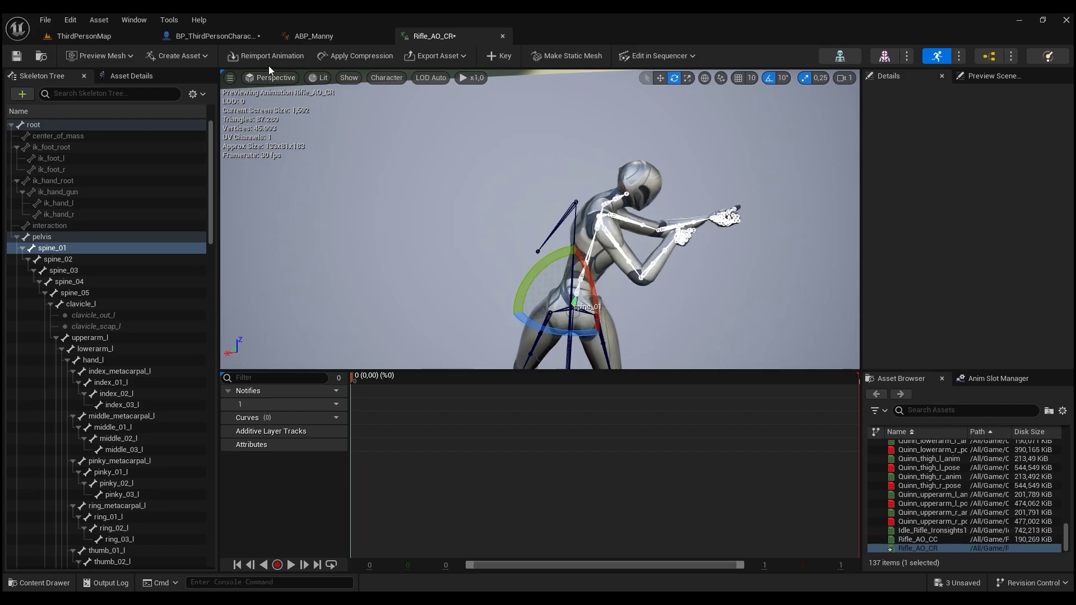
left_click(505, 59)
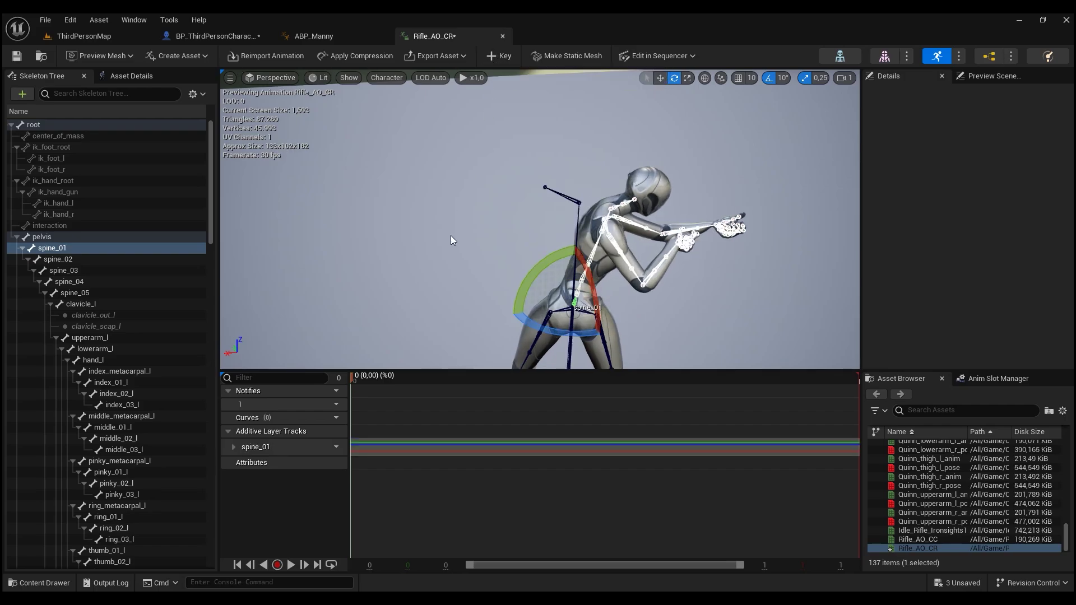
Step: Save Rifle_AO_CR and close its editor
left_click_drag(451, 236, 336, 230)
left_click(131, 76)
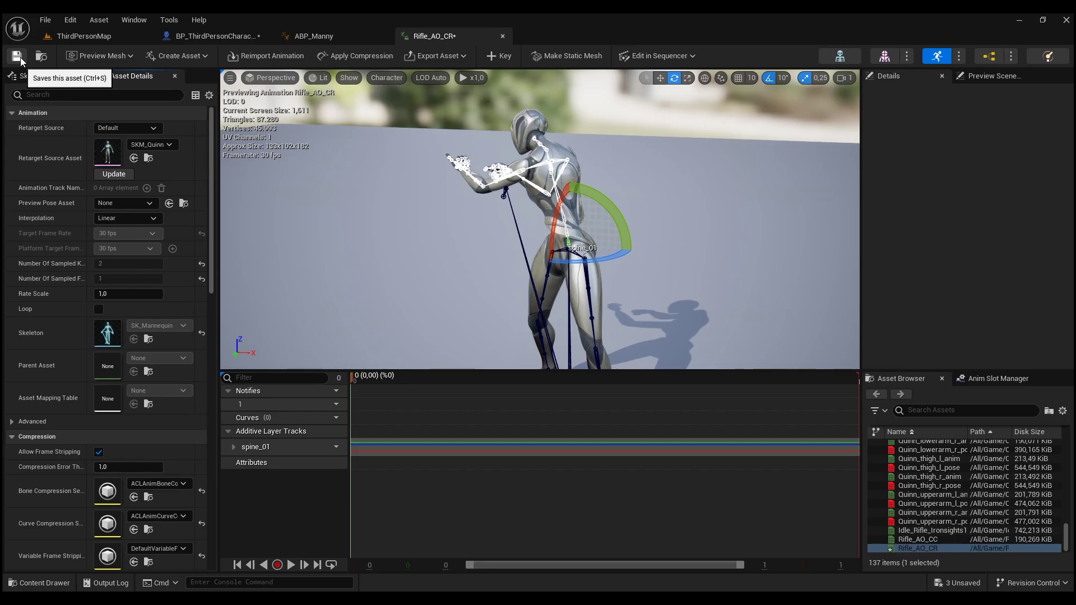
left_click(21, 57)
left_click(503, 36)
Step: Create the Rifle_AO_CL, Rifle_AO_CU and Rifle_AO_CD copies, saving each one
key("Return")
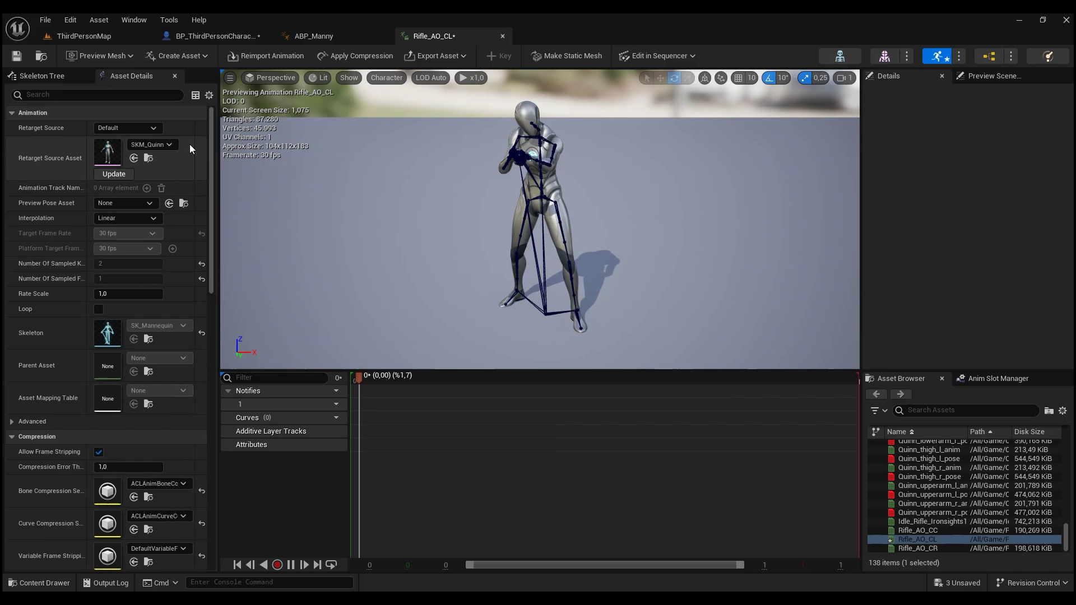
key("ctrl+s")
left_click(502, 36)
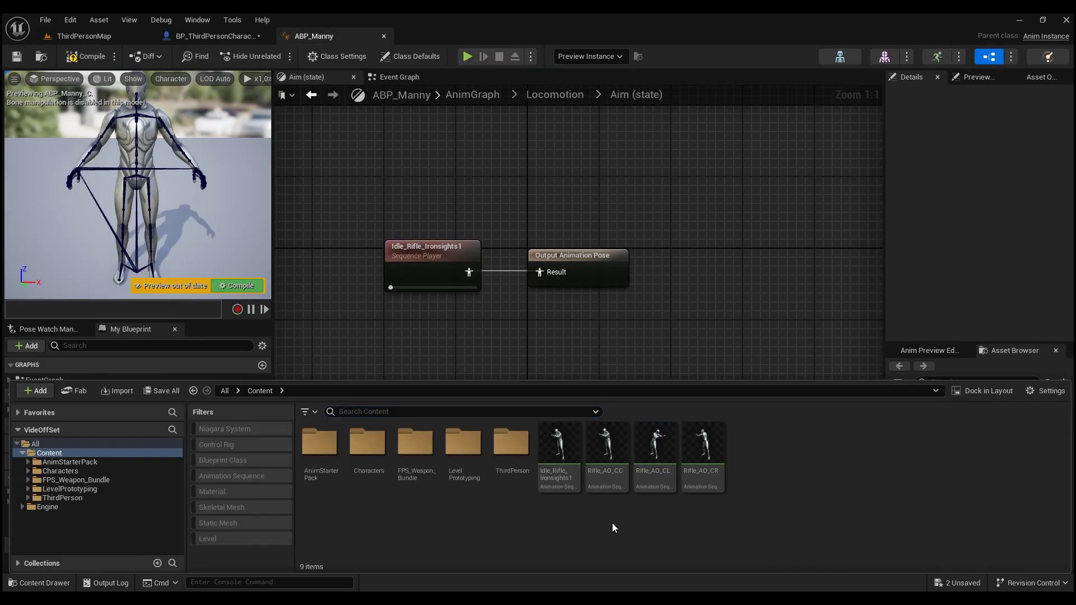
key("ctrl+d")
type("Rifle_AO_CU")
key("Return")
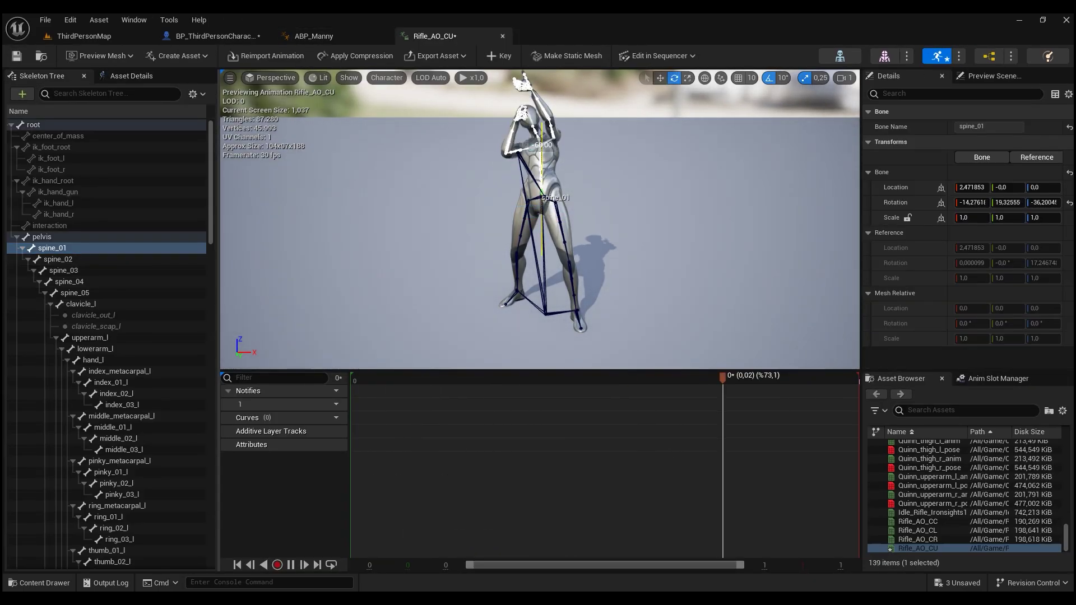
key("ctrl+s")
left_click(503, 36)
key("ctrl+d")
type("Rifle_AO_CD")
key("Return")
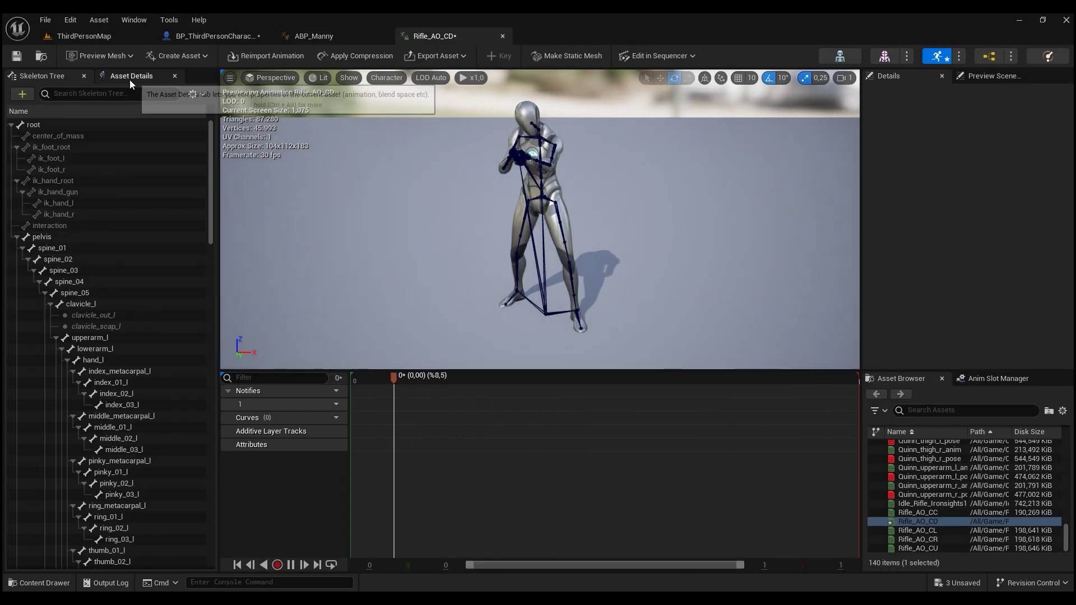
Step: Bend the spine forward in Rifle_AO_CD for the downward aim and save it
left_click(42, 248)
left_click_drag(505, 162, 505, 214)
key("ctrl+s")
left_click(502, 36)
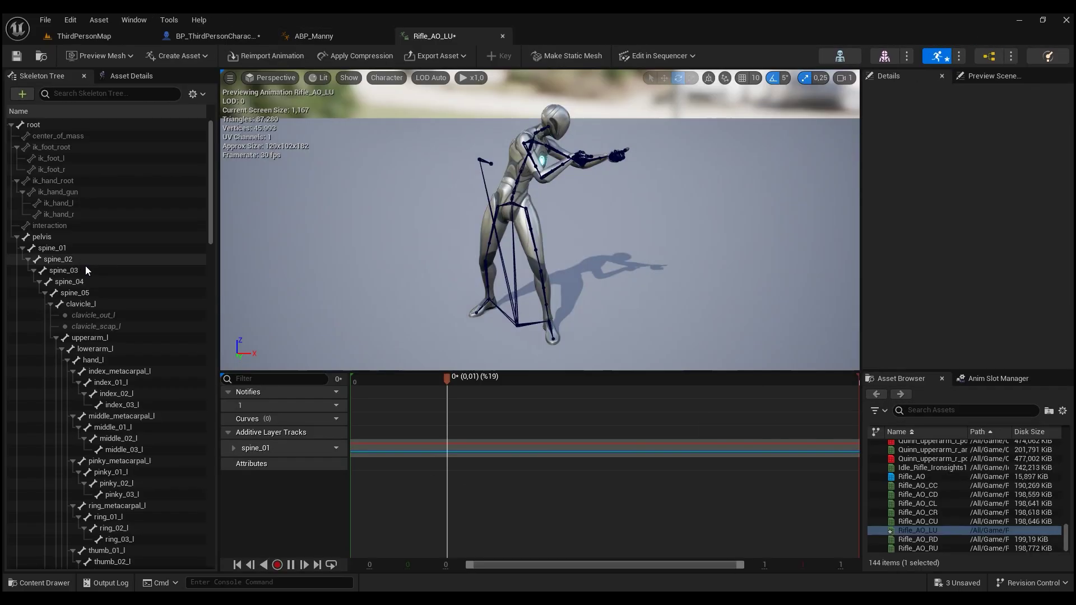
Step: Rotate spine_04 30° in Rifle_AO_LU and bend it forward in Rifle_AO_LD
left_click(69, 282)
left_click_drag(580, 171, 644, 291)
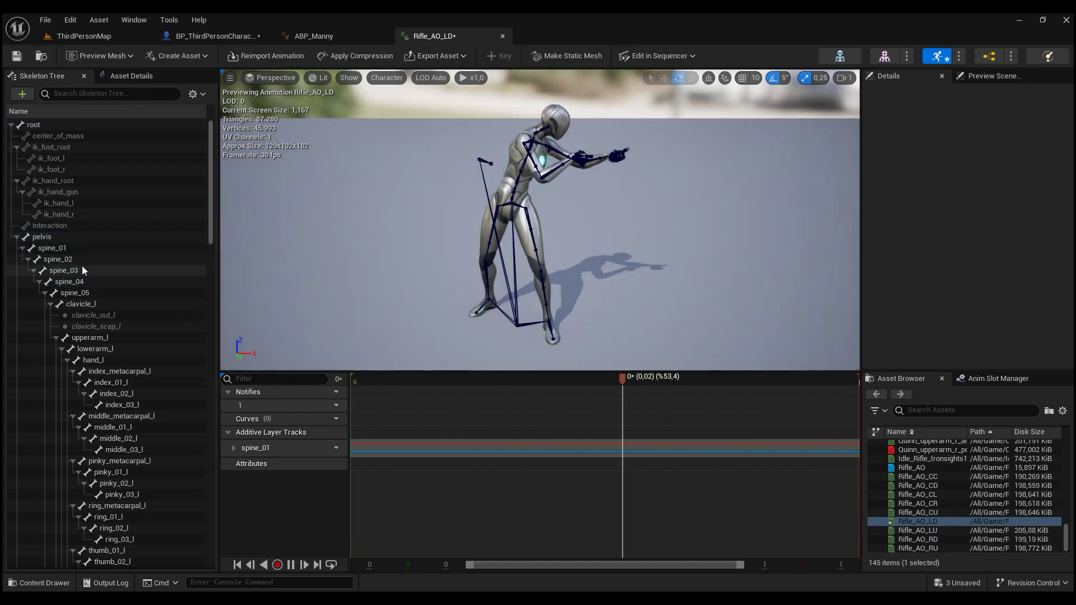
left_click(518, 178)
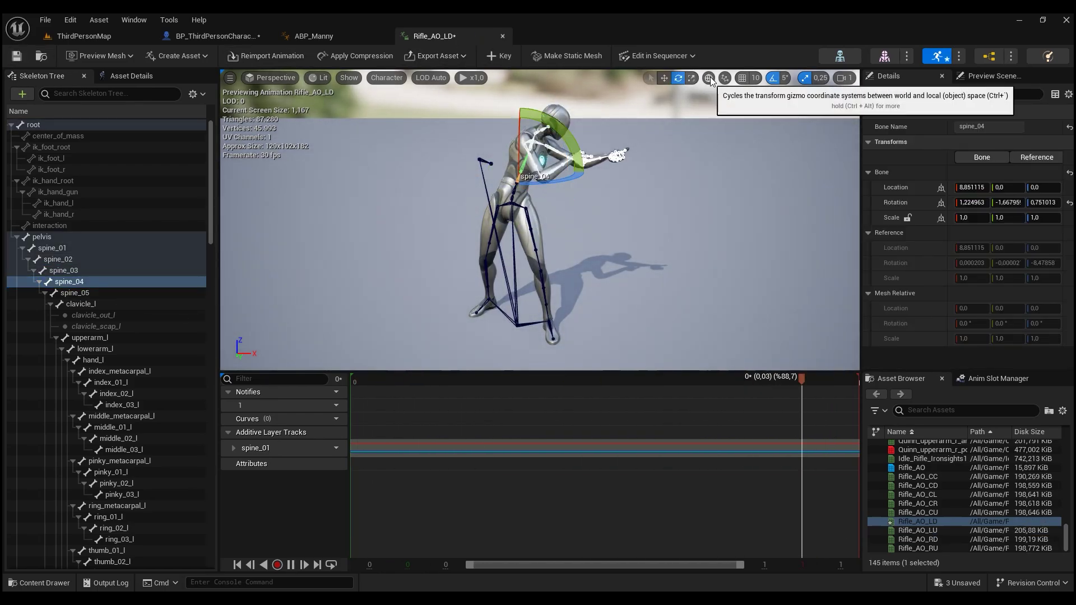
left_click_drag(581, 174, 546, 179)
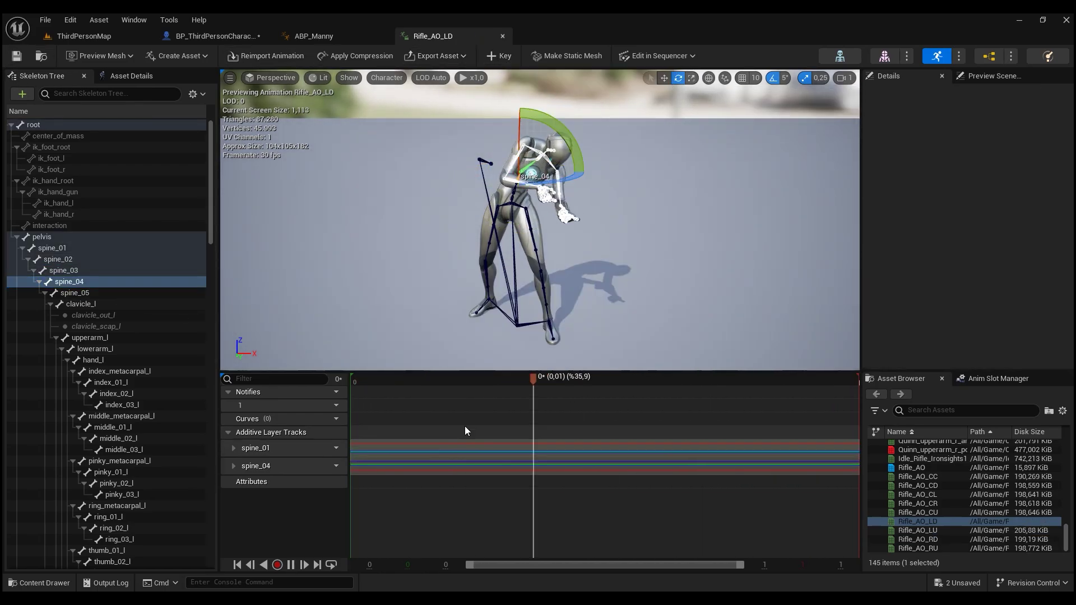
Step: Bend spine_04 forward in Rifle_AO_RD, key it, then save and close
left_click(918, 539)
left_click(70, 281)
left_click_drag(580, 132, 600, 163)
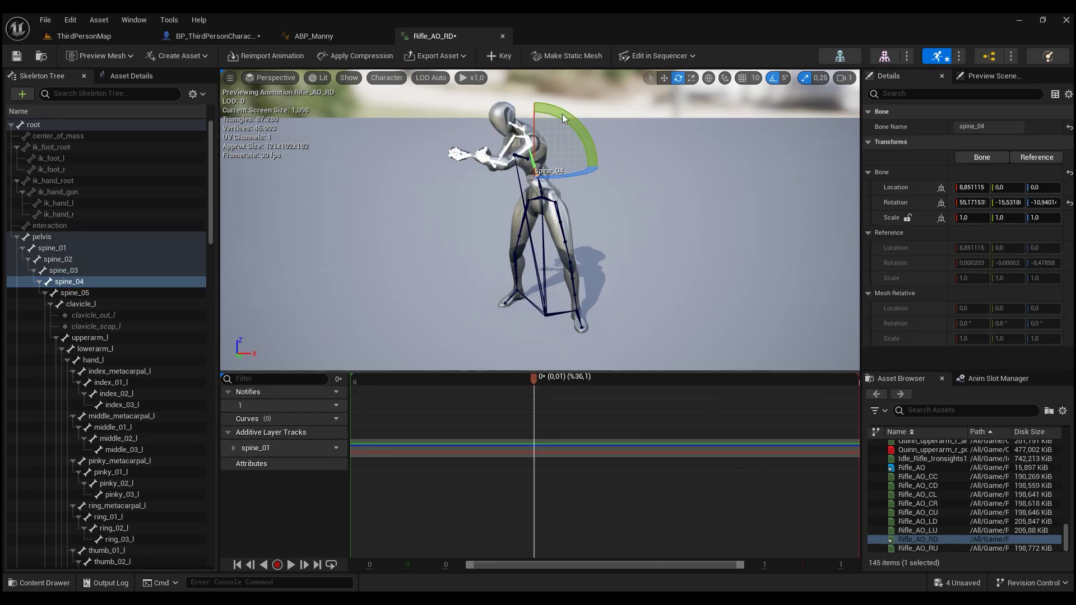
left_click_drag(554, 119, 597, 149)
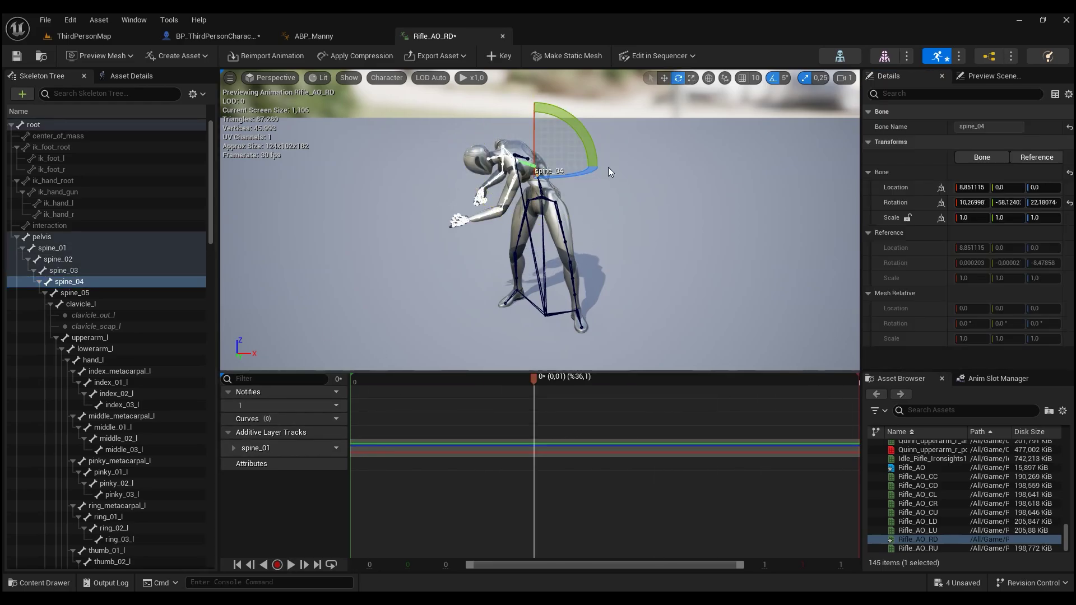
left_click(499, 55)
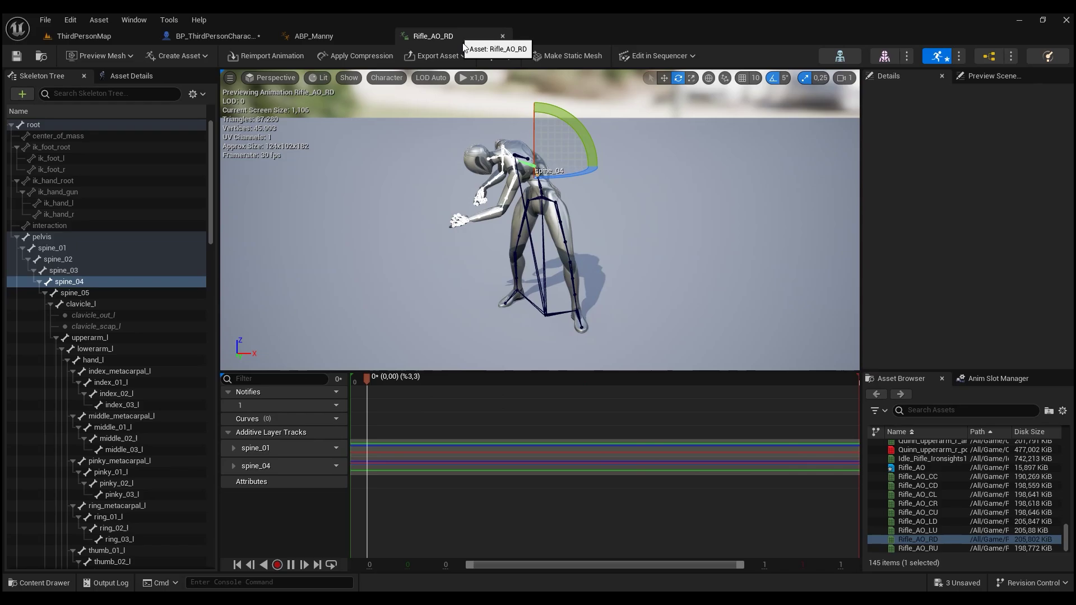
left_click(502, 36)
key("ctrl+space")
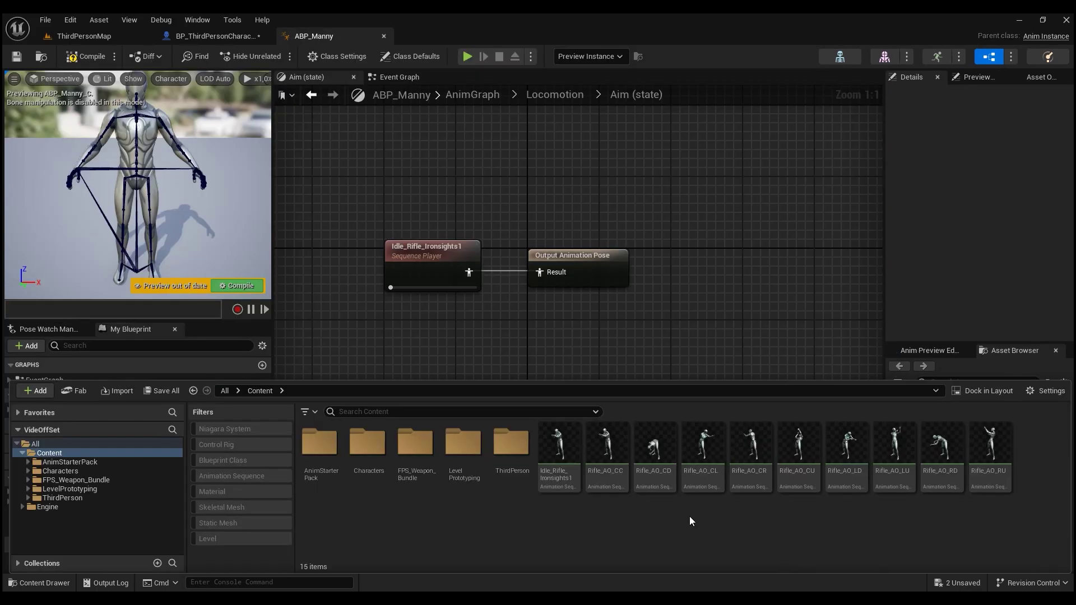
Step: Create an Aim Offset named Rifle_AO for SK_Mannequin and expand its axis settings
right_click(657, 529)
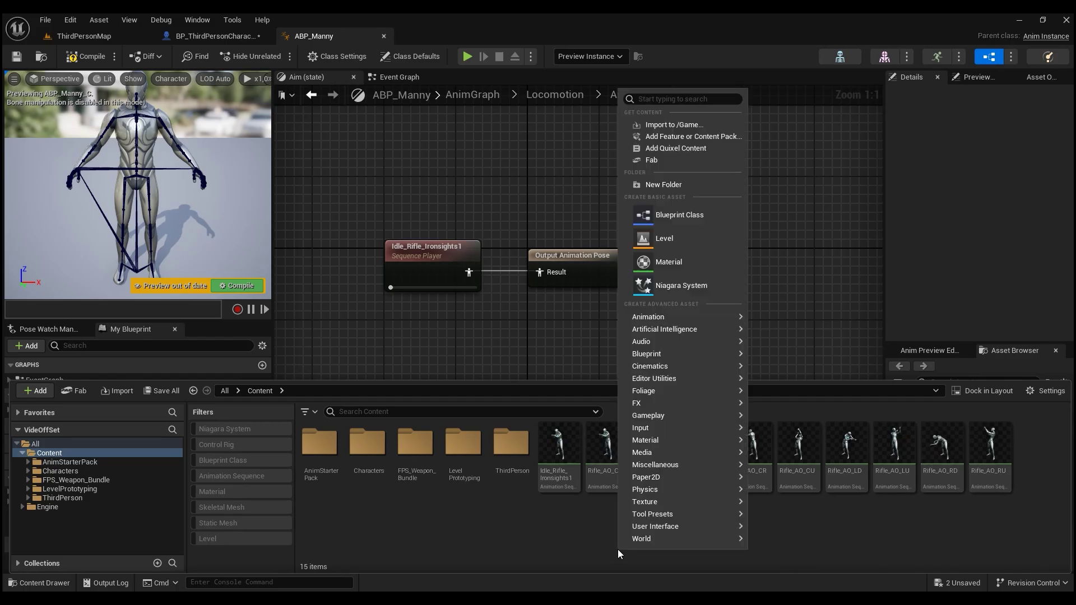
mouse_move(668, 317)
left_click(835, 337)
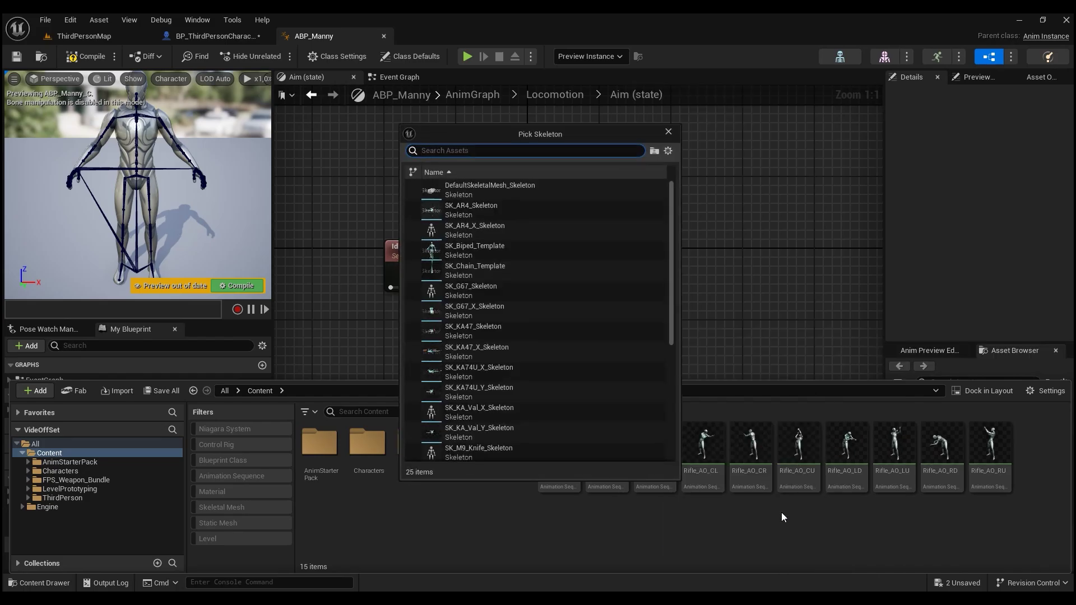
scroll(551, 306, "down", 3)
left_click(533, 262)
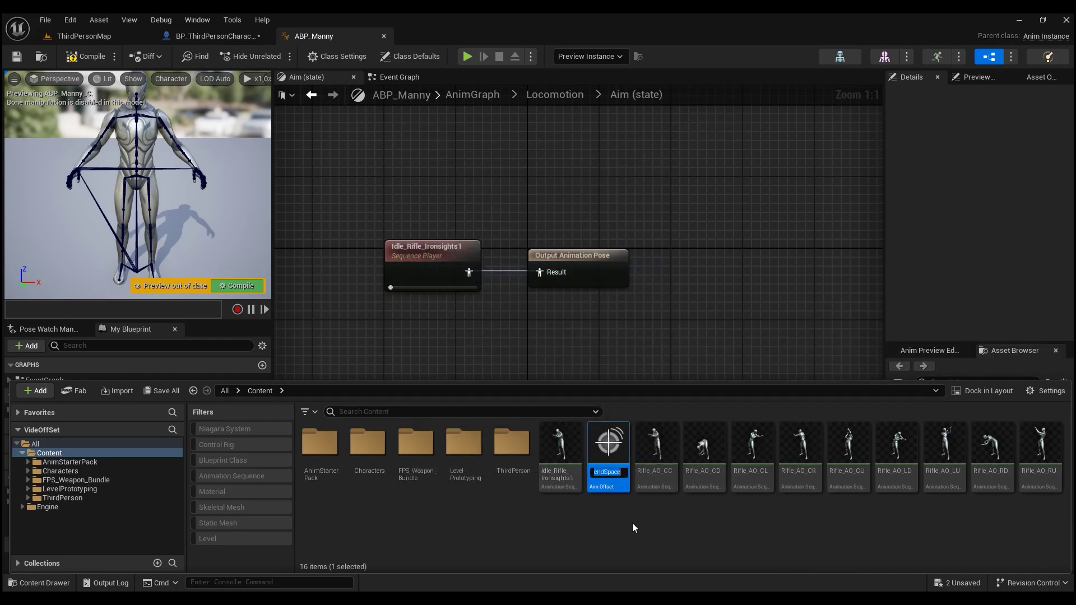
type("Rifle_AO")
key("Return")
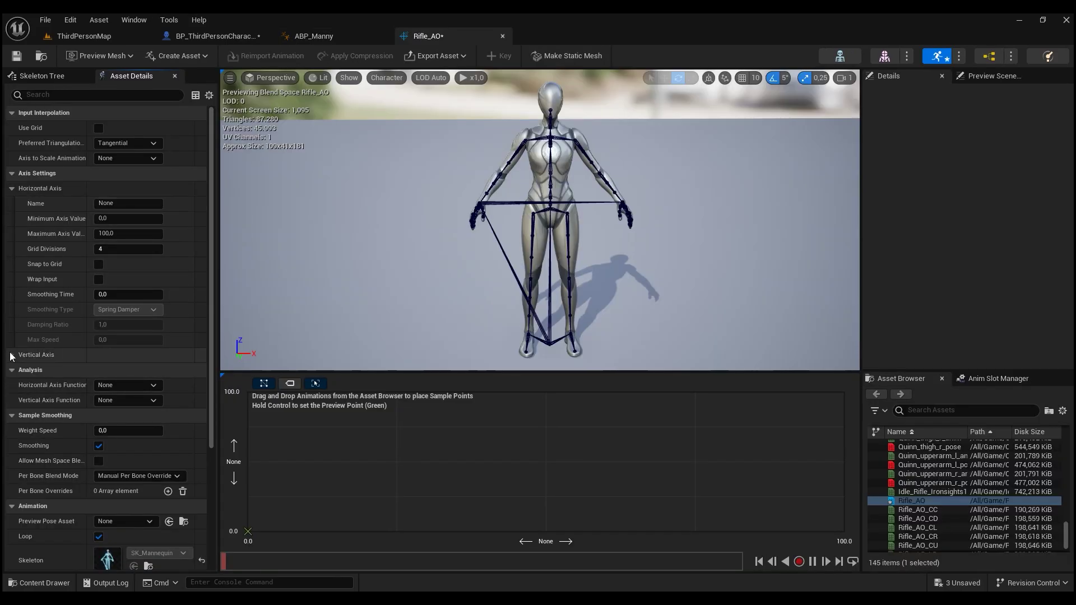
left_click(11, 356)
type("90")
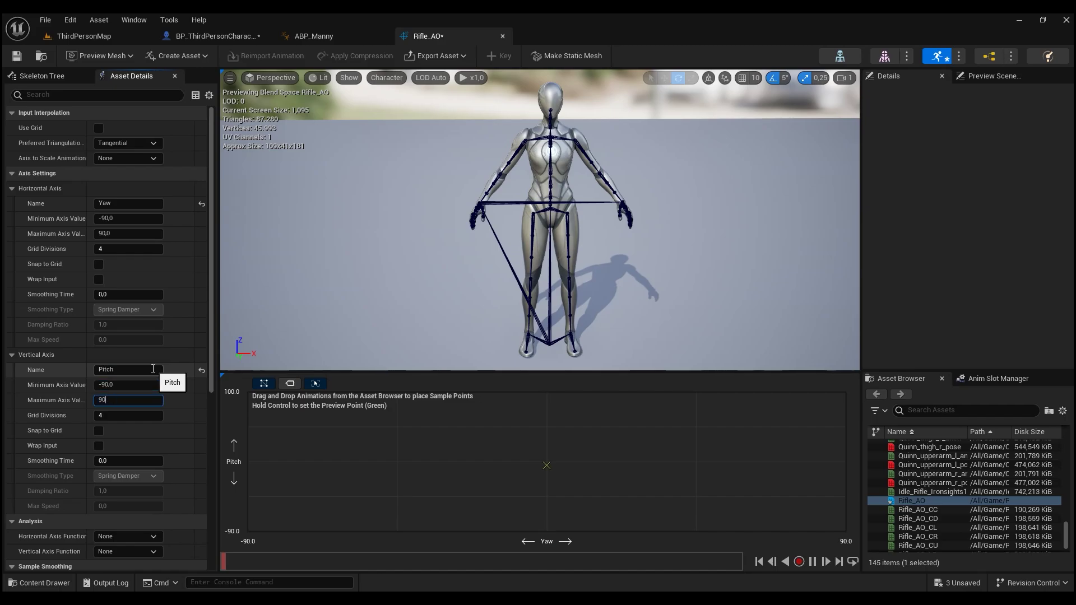
Step: Turn on Snap to Grid for both the horizontal and vertical axes and save Rifle_AO
left_click(99, 264)
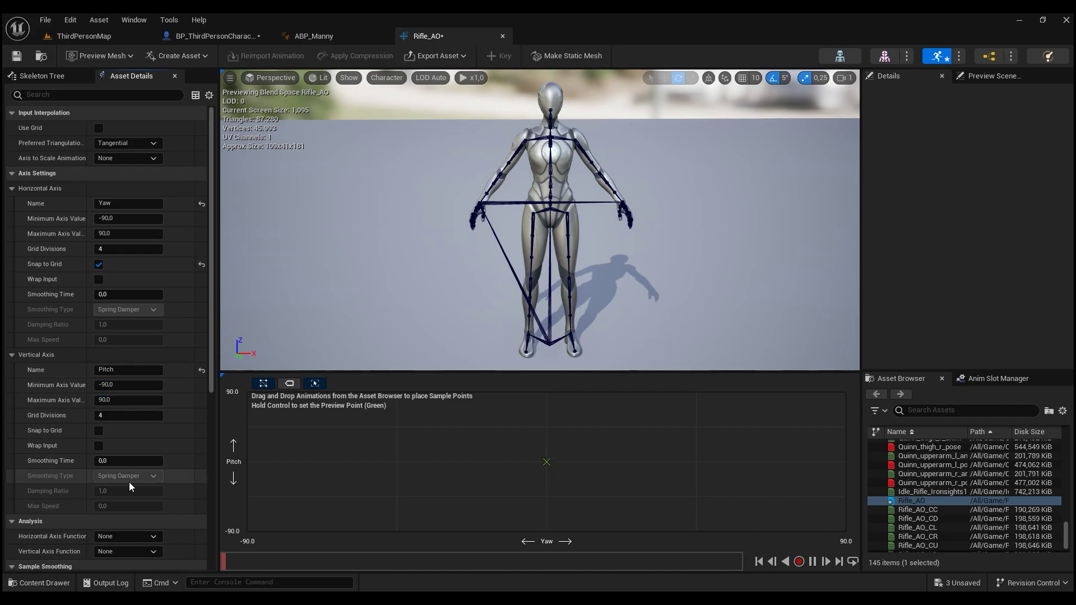
left_click(98, 430)
key("ctrl+s")
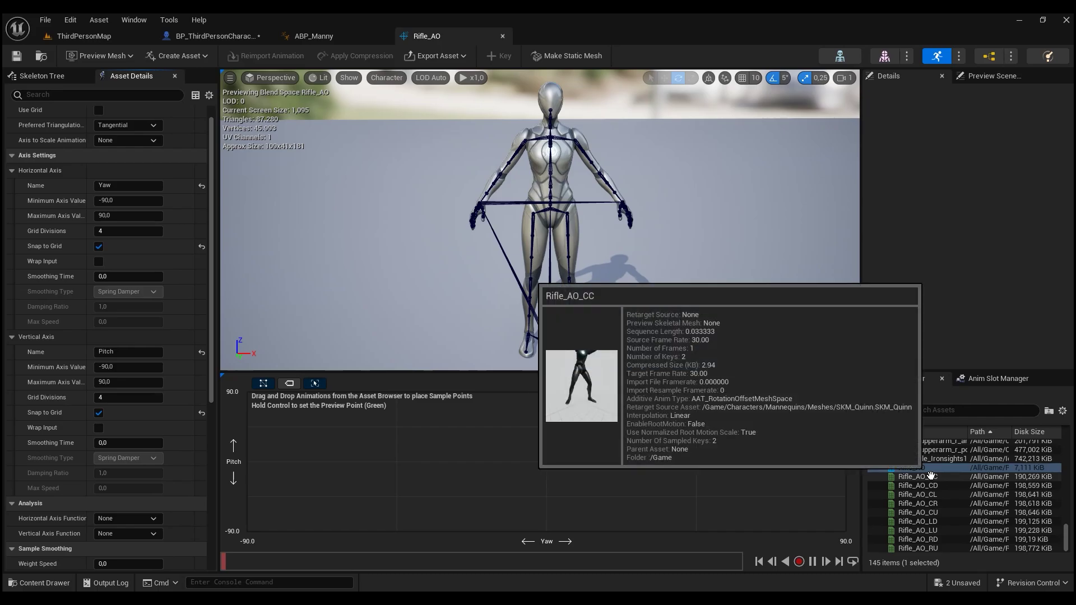
Step: Place the Rifle_AO poses on the grid: CC at centre, CR at edge, up, down, and corners including RU
left_click_drag(931, 477, 547, 462)
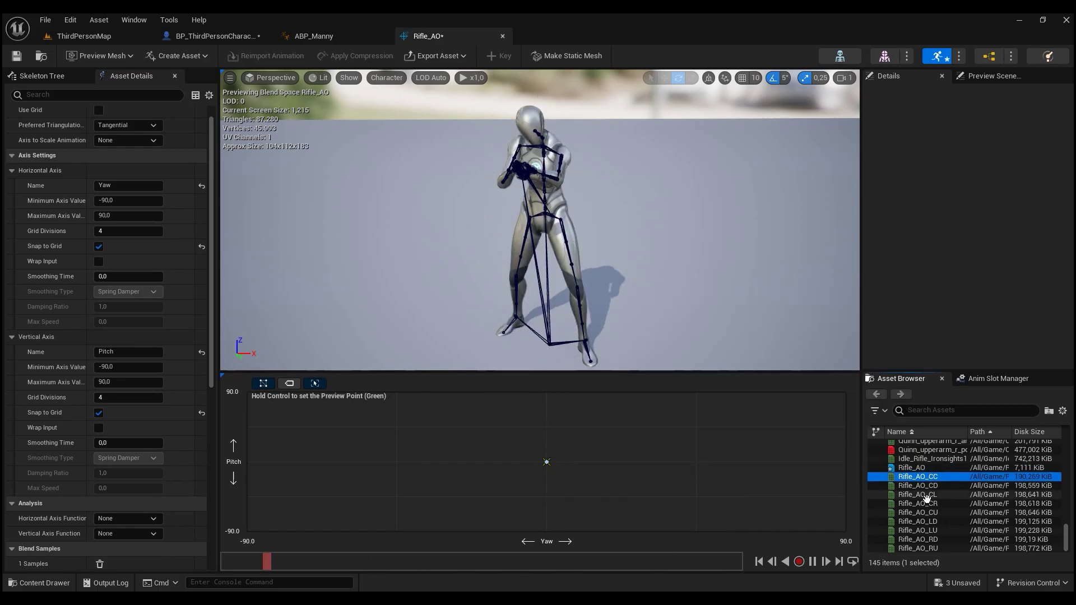
left_click_drag(919, 503, 247, 462)
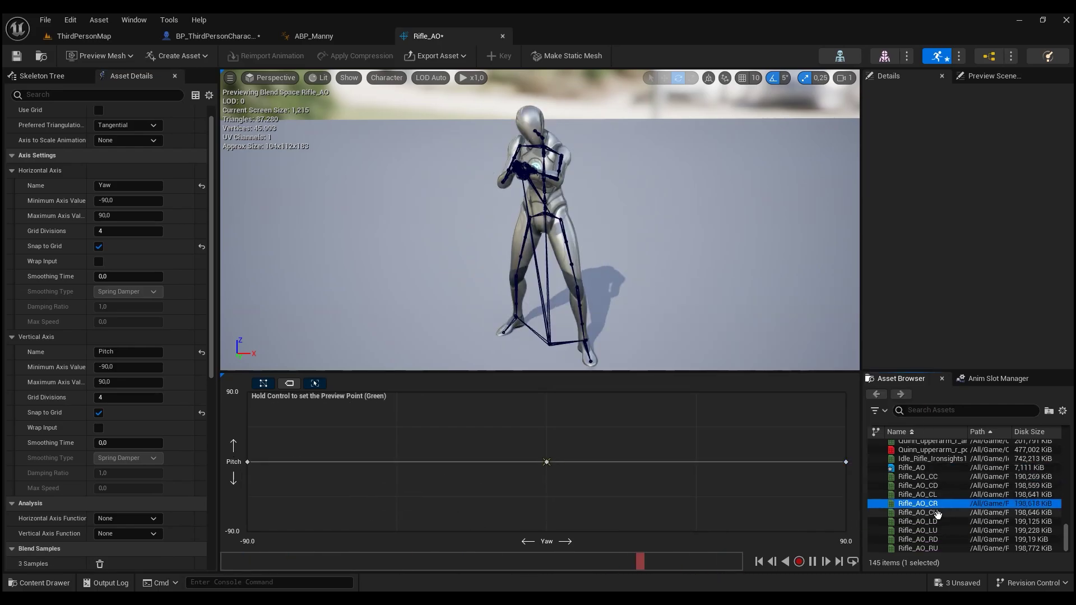
left_click_drag(938, 512, 547, 392)
left_click_drag(919, 485, 546, 532)
mouse_move(918, 521)
left_mouse_down()
mouse_move(248, 531)
mouse_move(247, 392)
left_mouse_up()
left_click_drag(918, 539, 846, 532)
left_click_drag(918, 548, 842, 399)
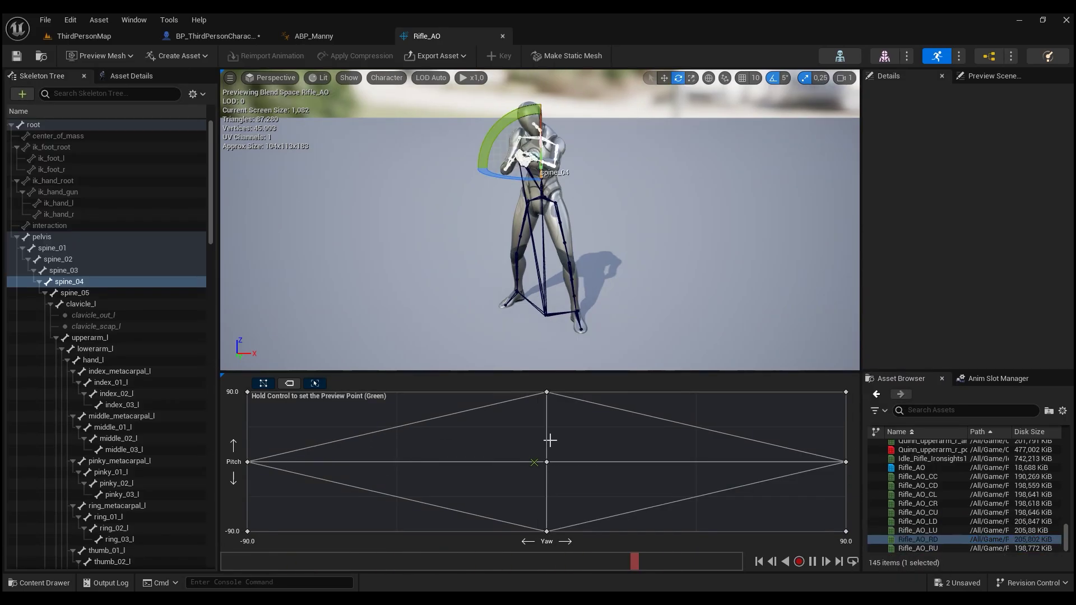
key("ctrl")
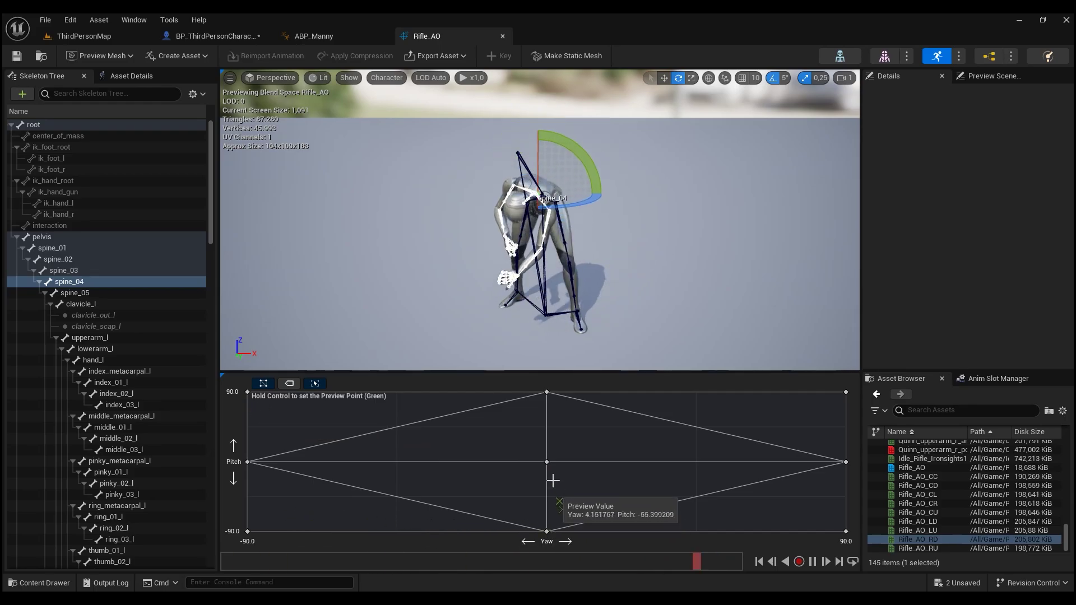
Step: Pick Idle_Rifle_Ironsights1 in the Content Drawer and assign it as Rifle_AO's Preview Base Pose
double_click(911, 467)
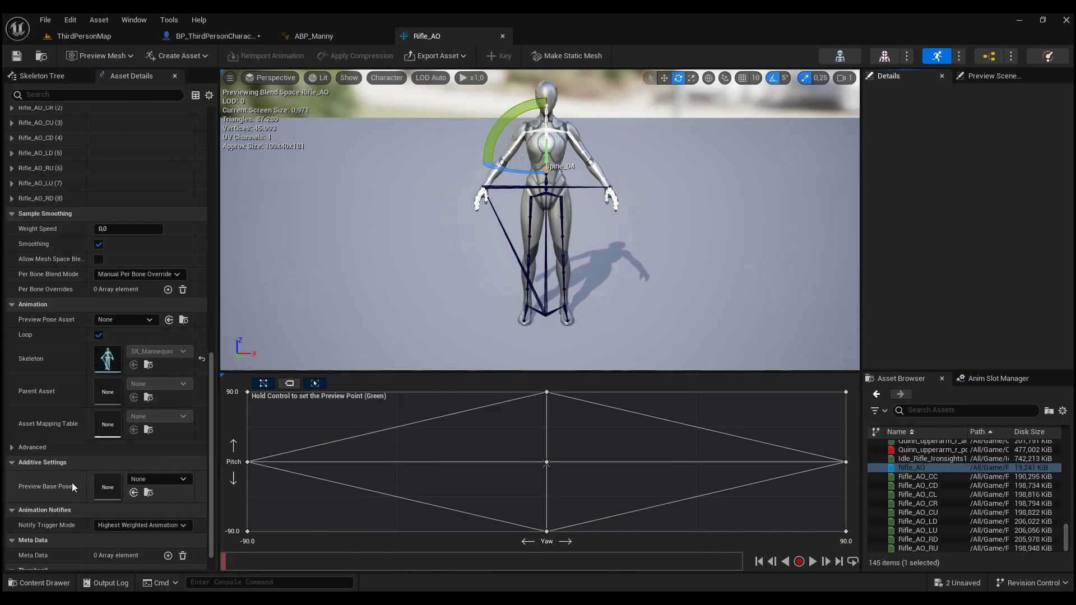
scroll(72, 483, "down", 1)
left_click(60, 583)
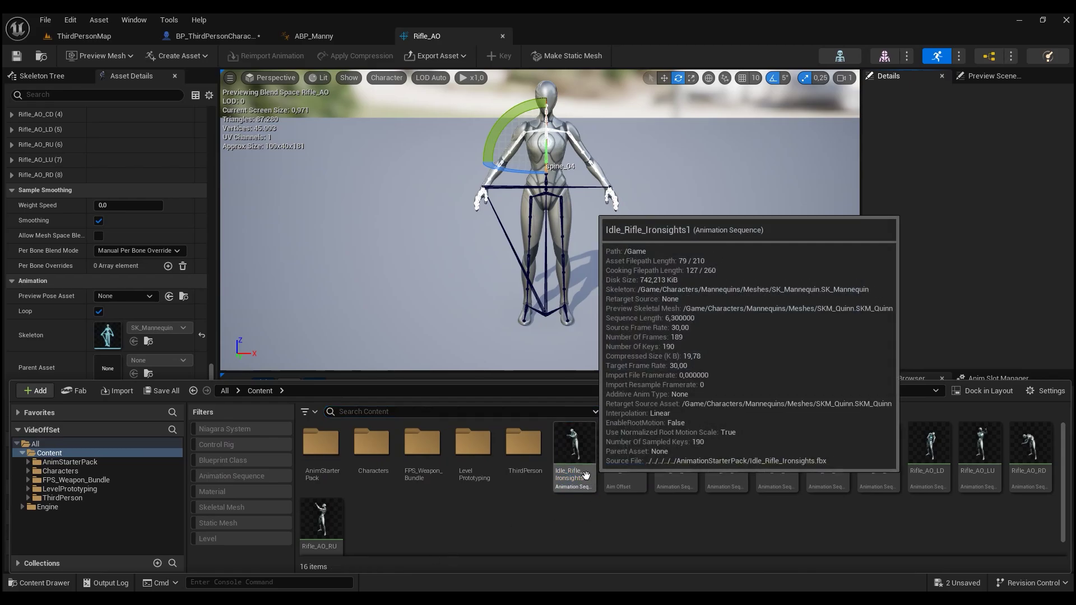
left_click(585, 475)
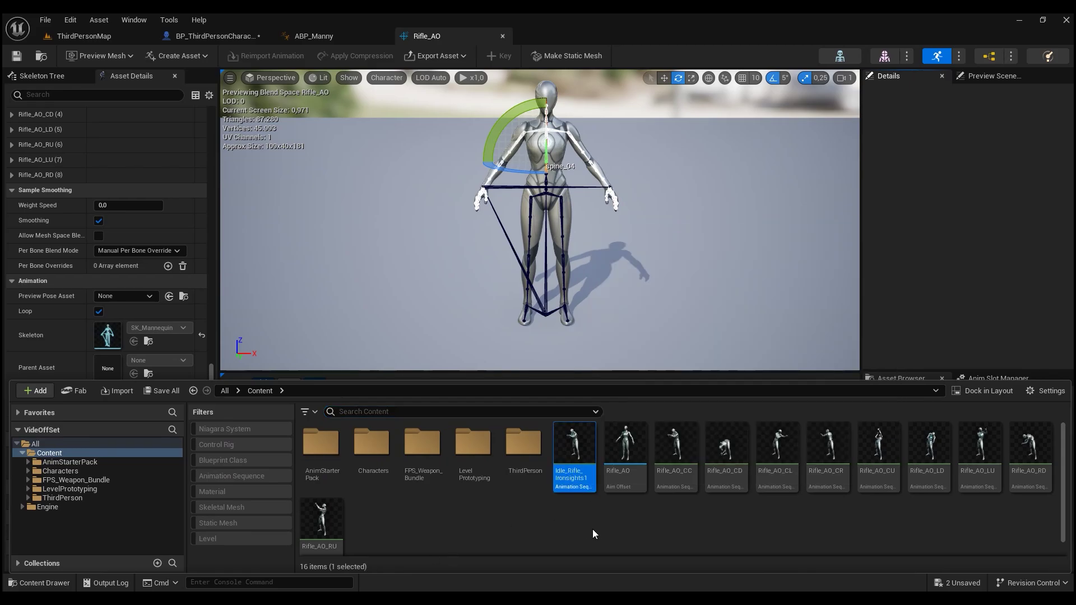
mouse_move(570, 490)
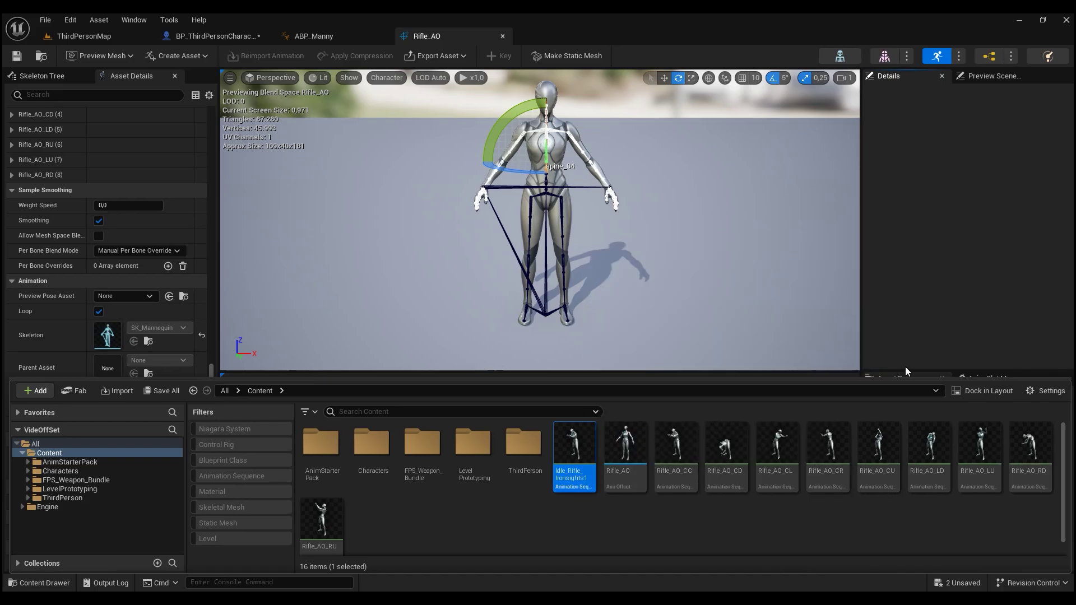
left_click(927, 339)
left_click(133, 469)
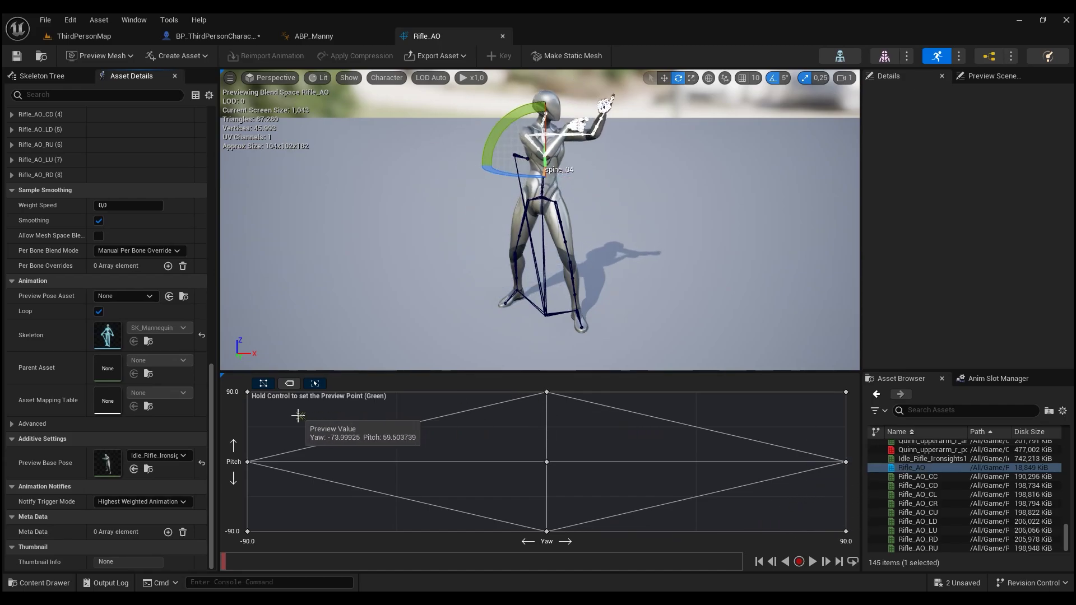
Step: In ABP_Manny's AnimGraph, insert Rifle_AO between Control Rig and Output Pose, promoting its Pitch pin to a variable
left_click(314, 36)
scroll(641, 256, "down", 1)
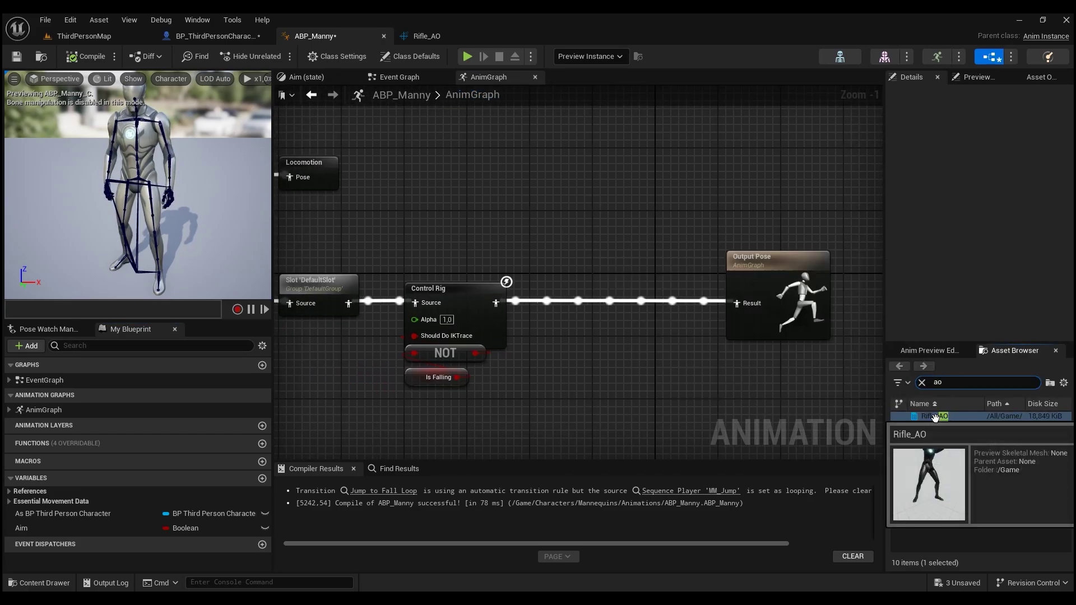
left_click_drag(935, 416, 611, 297)
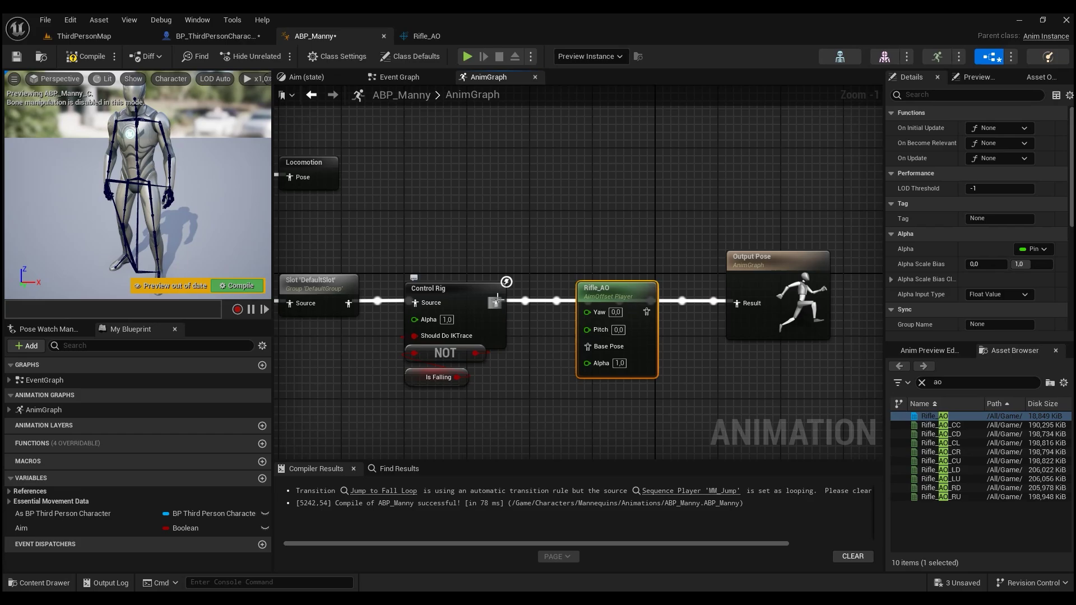
left_click_drag(639, 314, 645, 303)
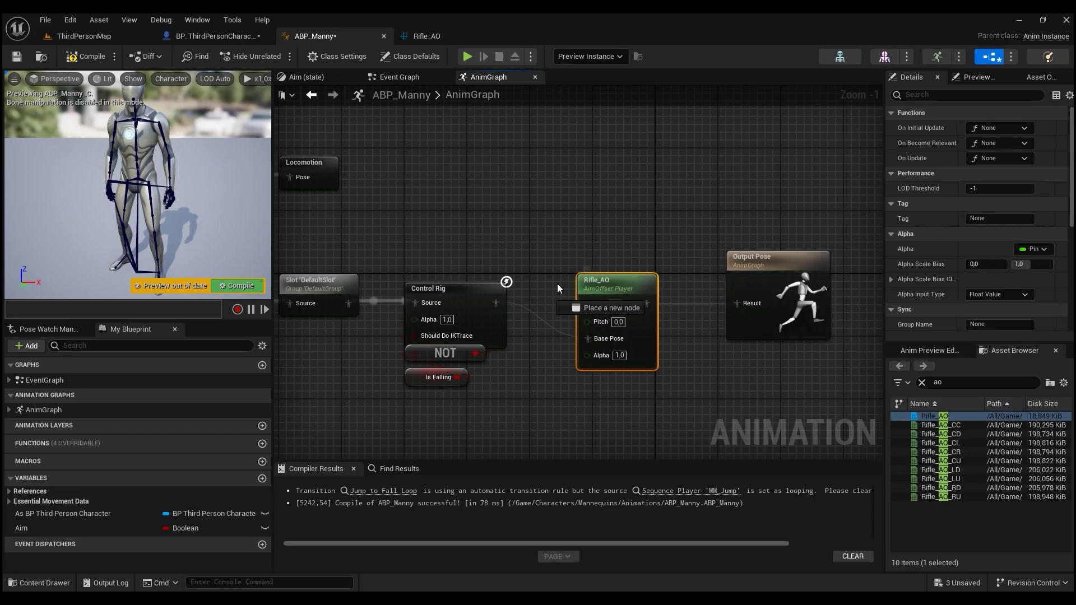
left_click_drag(595, 332, 558, 284)
left_click(605, 274)
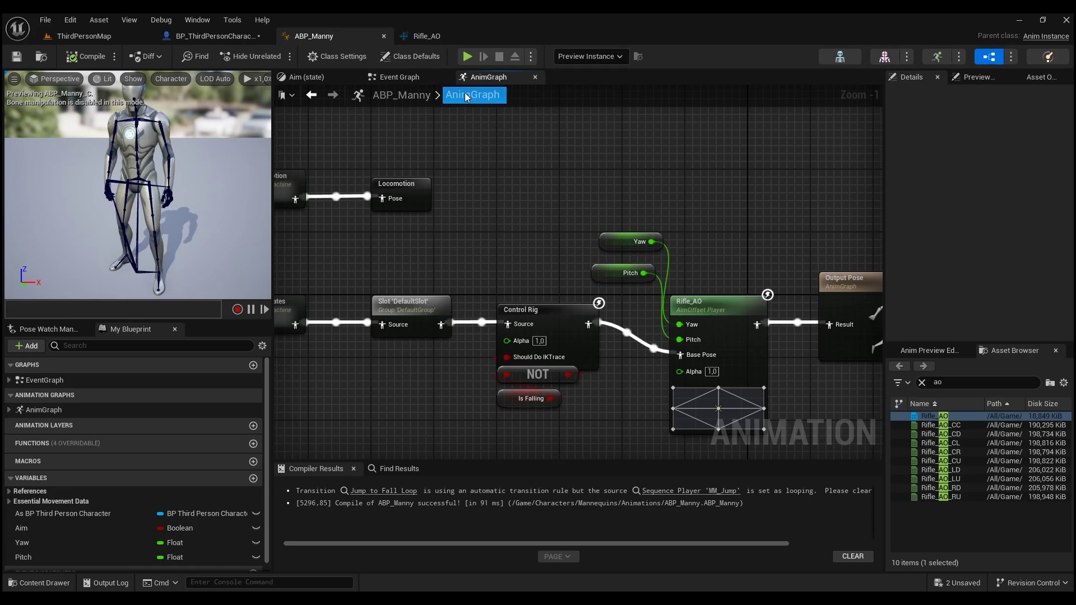
left_click(399, 77)
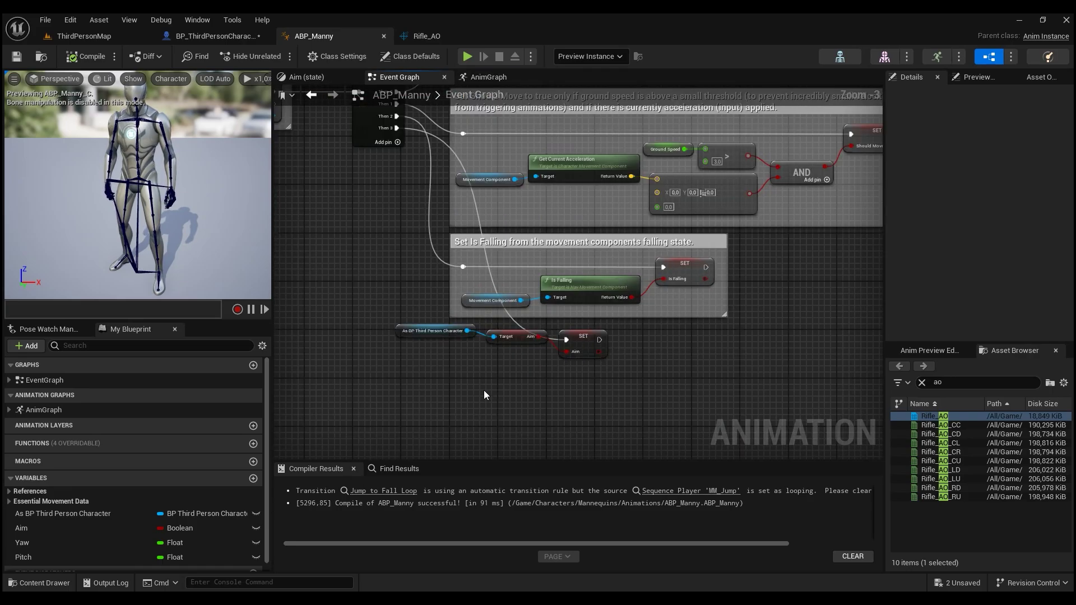
Step: Create a new blueprint function named CalculateYawPitch and open its graph
left_click(253, 443)
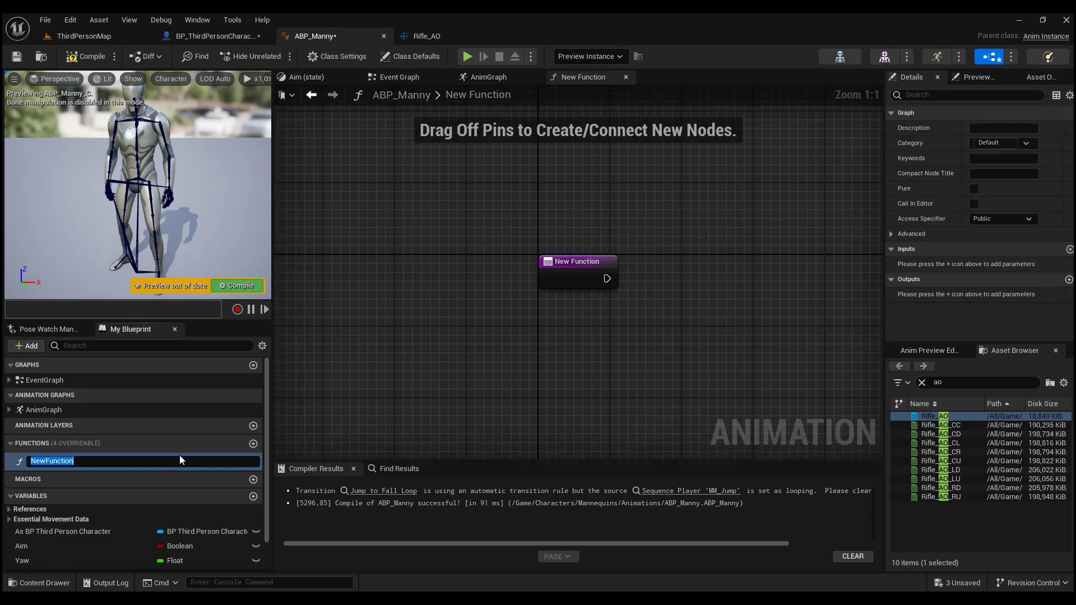
type("CalculateYawPitch")
key("Return")
left_click(415, 79)
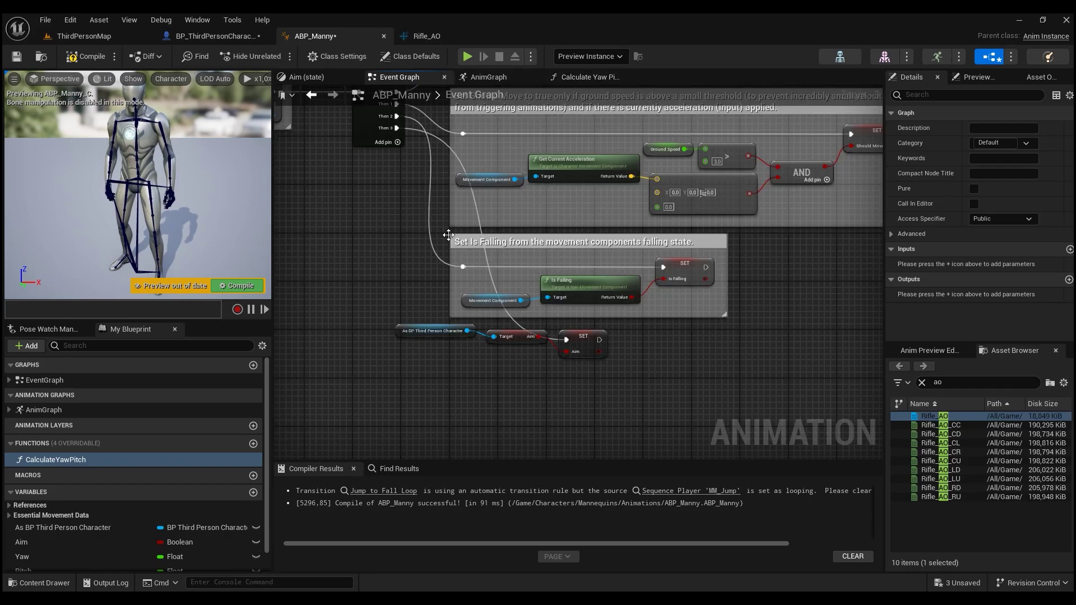
mouse_move(576, 411)
right_mouse_down()
mouse_move(620, 336)
mouse_move(678, 389)
right_mouse_up()
left_click(580, 79)
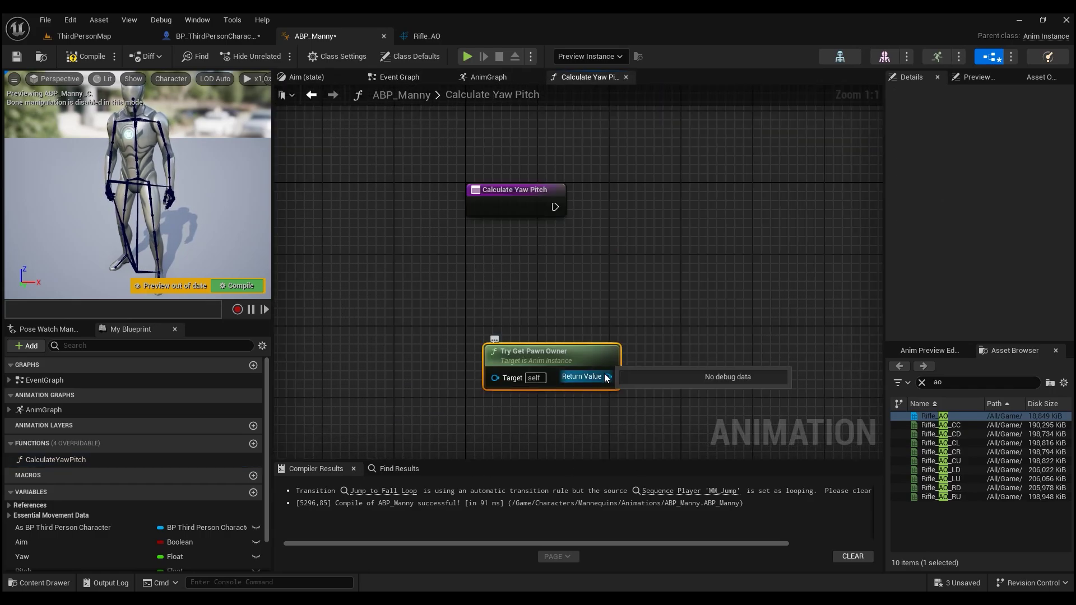
Step: From Try Get Pawn Owner, take the delta of Get Control Rotation and Get Actor Rotation into an RInterp To node
left_click_drag(608, 376, 644, 325)
left_click(706, 394)
left_click_drag(608, 377, 661, 432)
type("get control rotation")
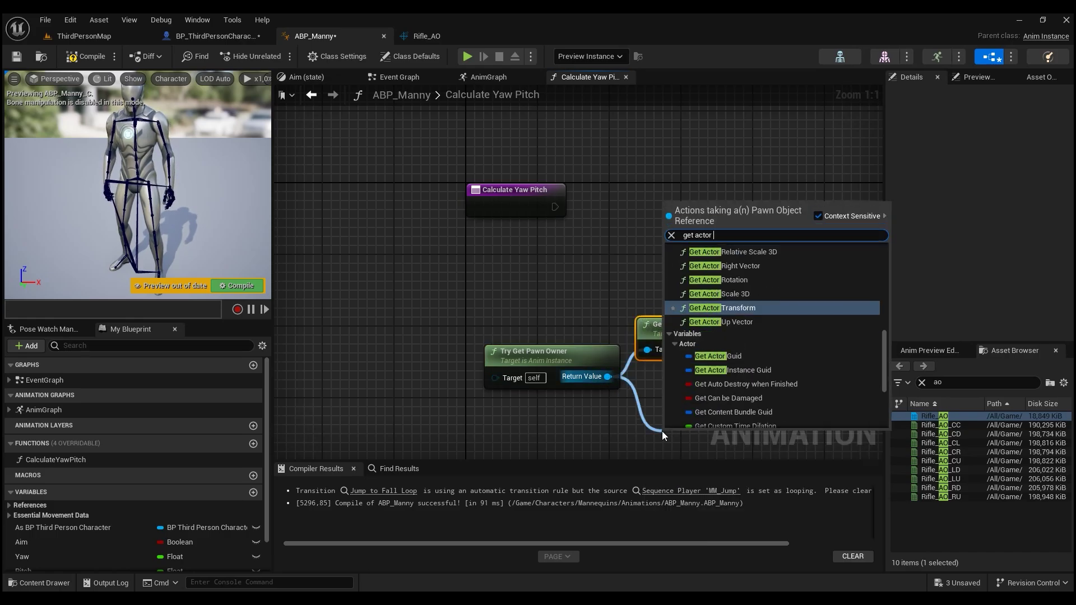
key("Return")
left_click_drag(621, 252, 669, 285)
type("delta")
key("Return")
mouse_move(622, 328)
left_mouse_down()
mouse_move(681, 310)
mouse_move(633, 232)
left_mouse_up()
type("rinterp")
key("Return")
Step: Feed RInterp To a Make Rotator of Pitch and Yaw, Get World Delta Seconds and Interp Speed 3, splitting its output
type("make rotate")
left_click(675, 448)
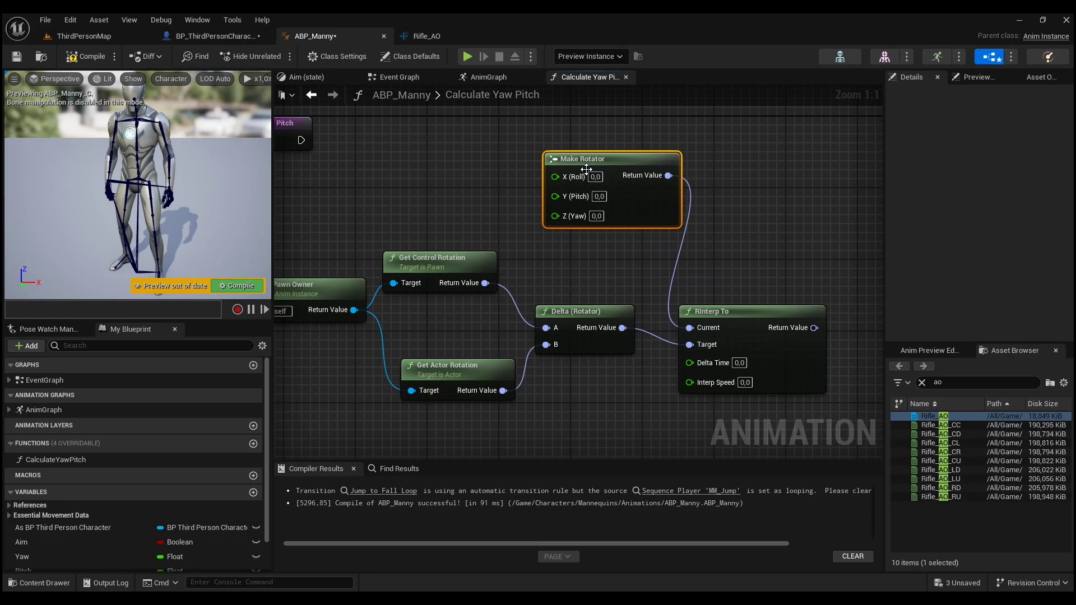
scroll(113, 505, "down", 3)
left_click_drag(23, 531, 555, 194)
left_click_drag(22, 516, 555, 211)
right_click_drag(592, 264, 580, 222)
left_click_drag(678, 275, 530, 365)
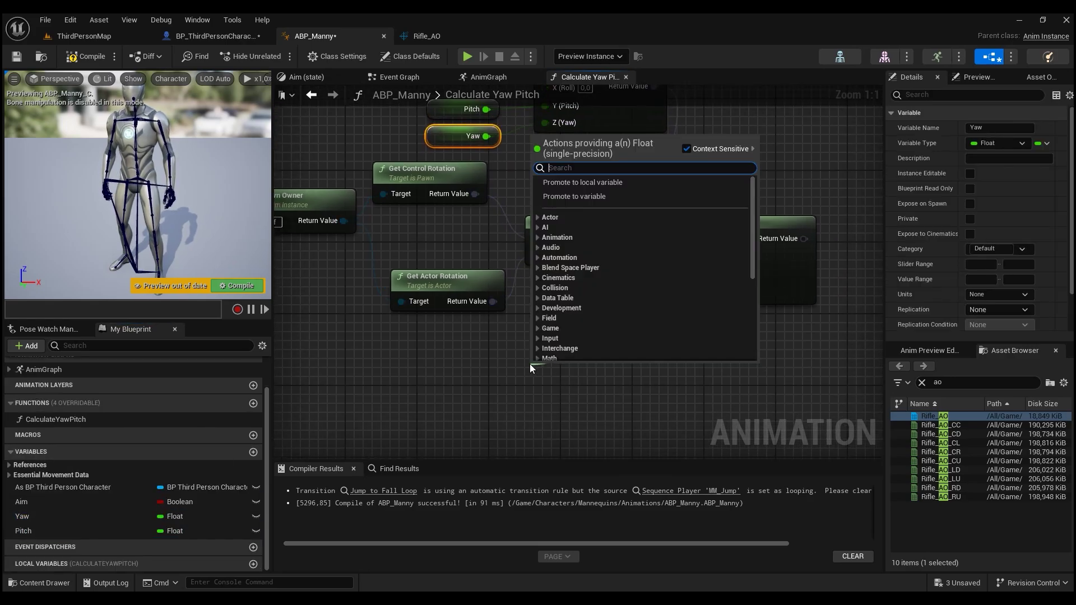
type("get world delta seconds")
key("Return")
left_click(734, 292)
type("3")
right_click(624, 335)
left_click(662, 399)
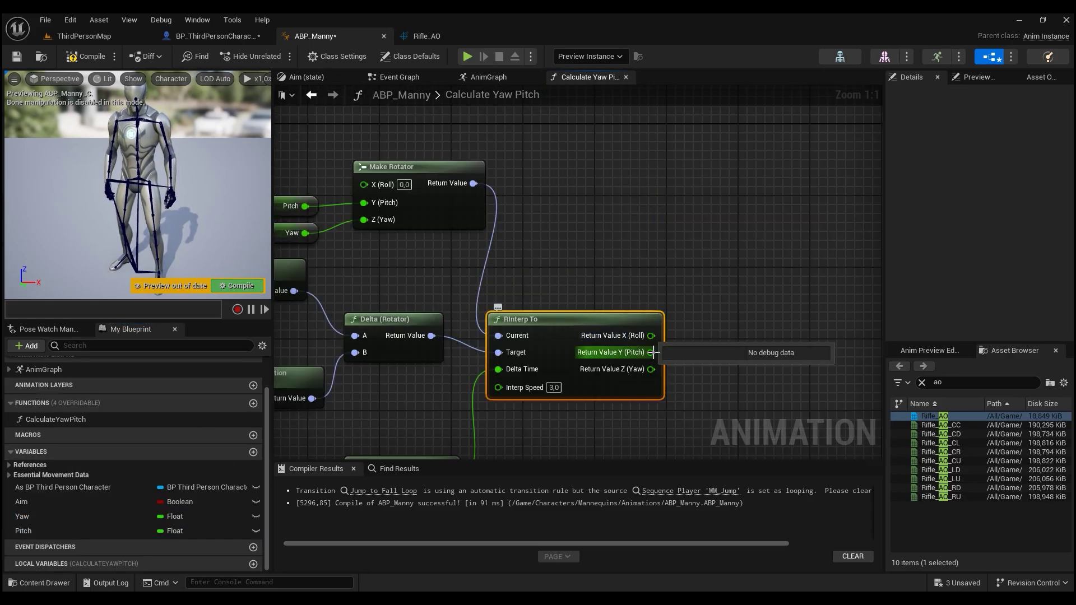
Step: Add Clamp Angle nodes on the interpolated pitch and yaw with a -90 minimum angle
left_click_drag(651, 353, 711, 269)
type("clamp ang")
key("Return")
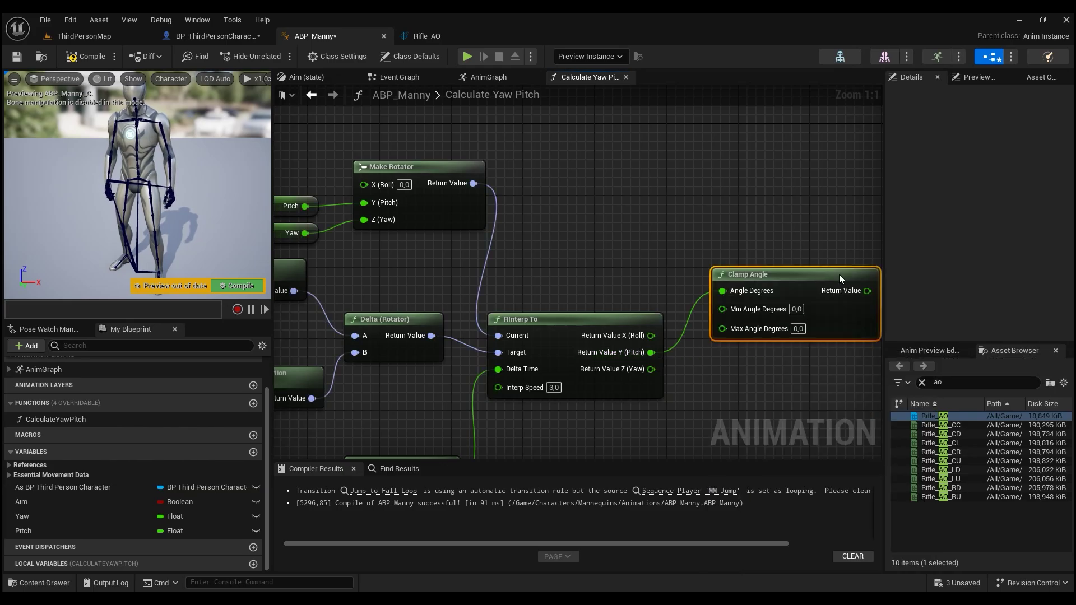
right_click_drag(653, 359, 545, 270)
left_click_drag(544, 279, 602, 342)
type("clamp angle")
key("Return")
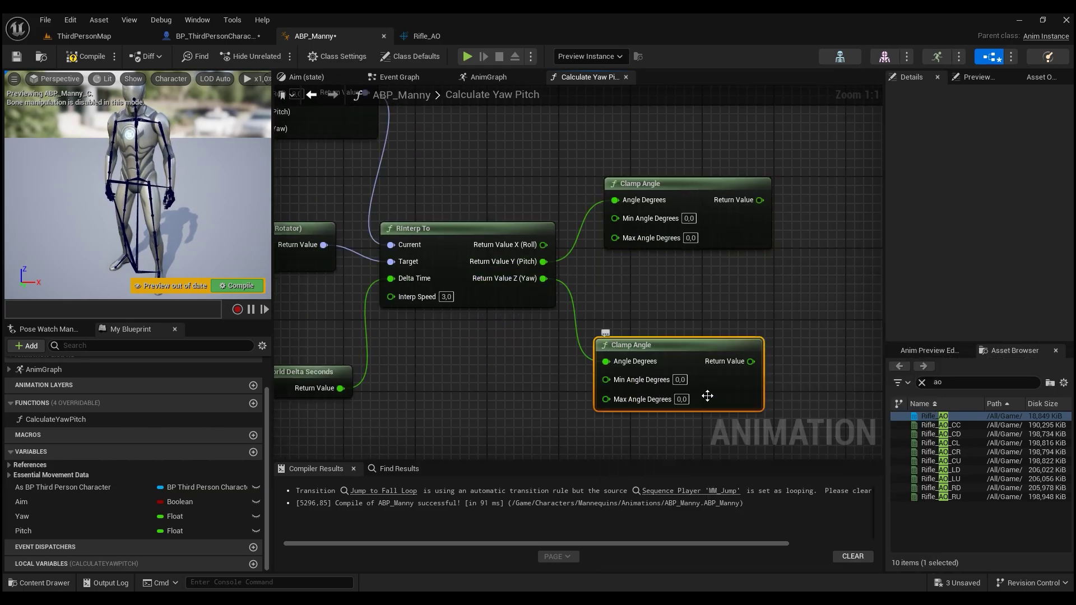
key("Tab")
type("90")
left_click(688, 219)
key("Return")
Step: Store the clamped pitch and yaw in Pitch and Yaw setters wired from the function entry
right_click_drag(694, 222, 433, 217)
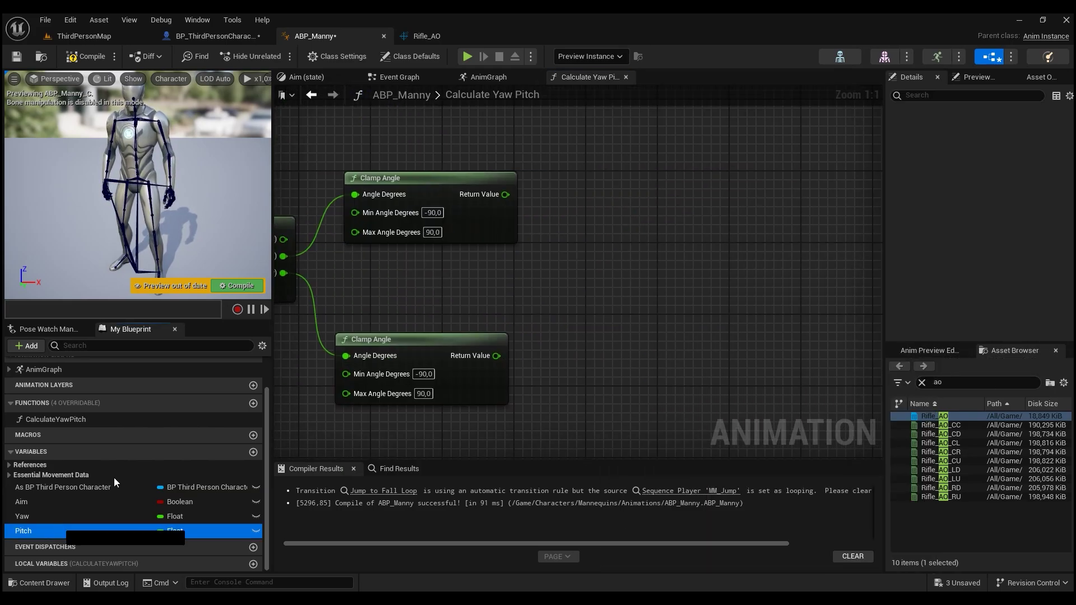
left_click_drag(23, 531, 571, 149, "alt")
left_click_drag(505, 194, 571, 167)
left_click_drag(55, 516, 553, 370, "alt")
mouse_move(497, 356)
left_mouse_down()
mouse_move(526, 374)
mouse_move(673, 144)
left_mouse_up()
scroll(561, 235, "down", 5)
left_click_drag(420, 233, 500, 252)
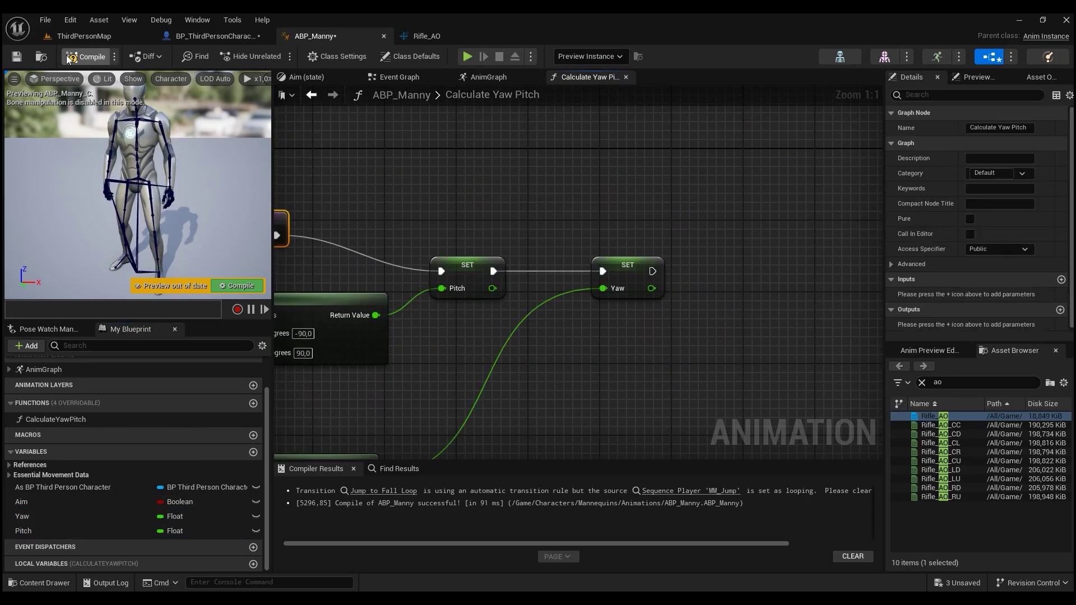
right_click_drag(536, 288, 172, 260)
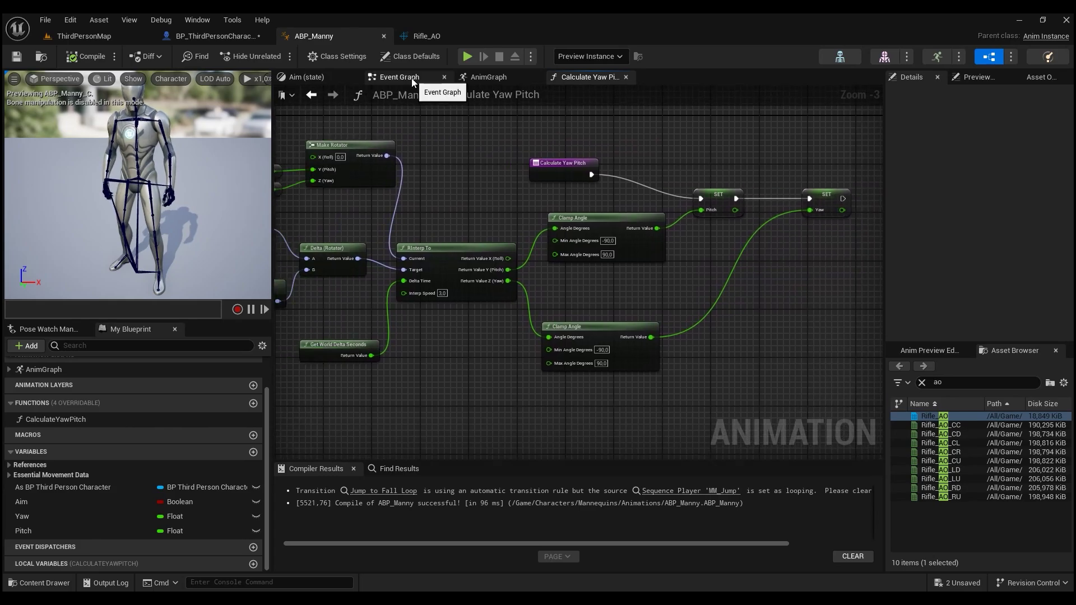
Step: Call Calculate Yaw Pitch from the update Sequence's Then 4 pin in the Event Graph
left_click(412, 79)
scroll(475, 176, "up", 1)
mouse_move(476, 176)
right_mouse_down()
mouse_move(619, 314)
mouse_move(610, 251)
right_mouse_up()
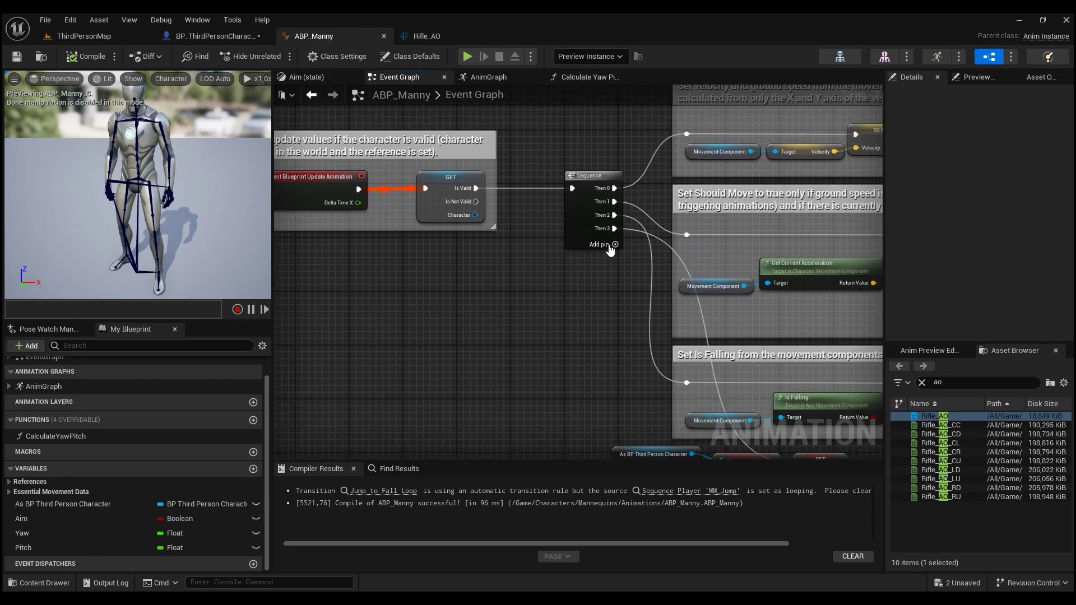
left_click_drag(613, 241, 554, 344)
left_click(595, 460)
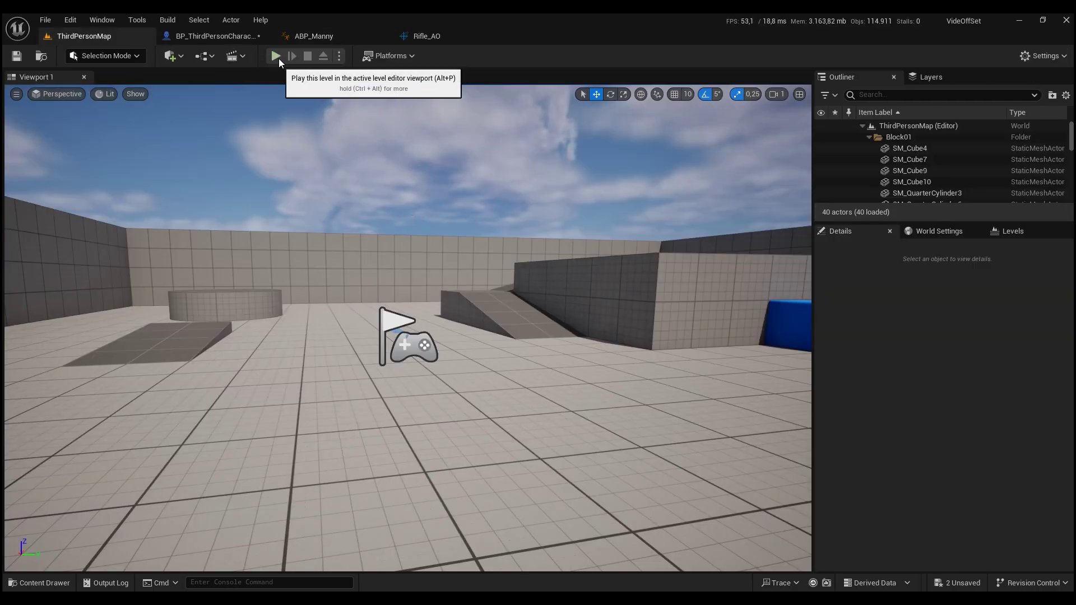
Step: Enable Orient Rotation to Movement in BP_ThirdPersonCharacter's Character Movement and playtest ThirdPersonMap
left_click(278, 58)
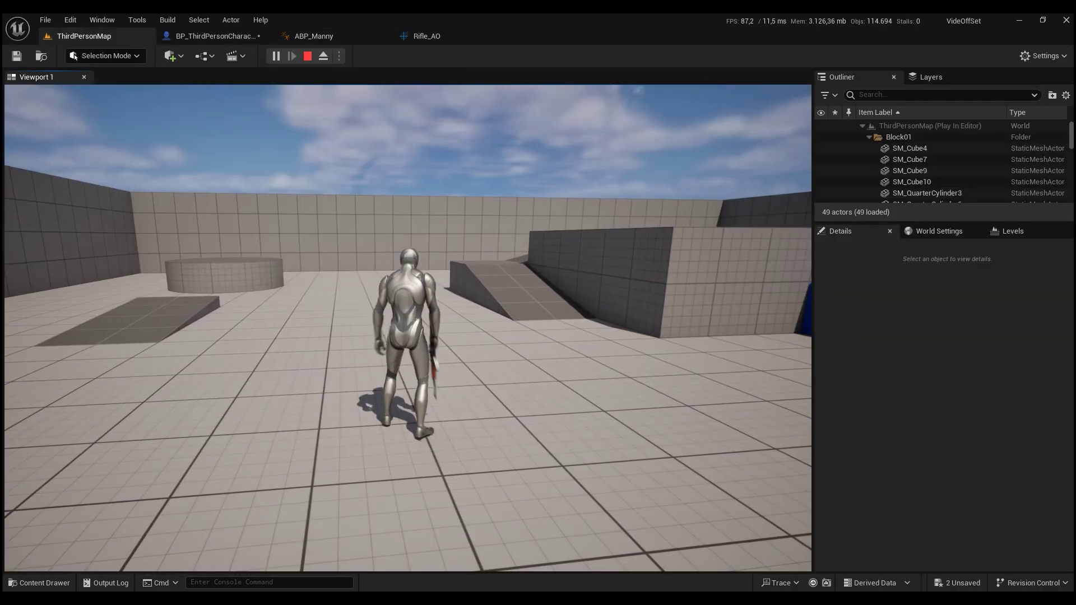
key("Escape")
left_click(214, 36)
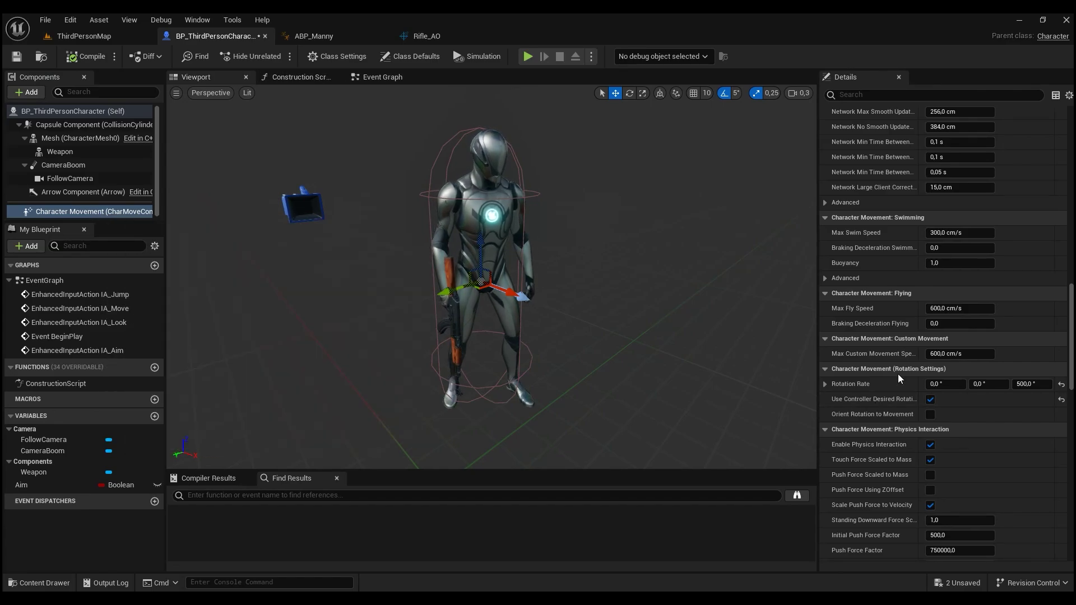
scroll(904, 403, "down", 1)
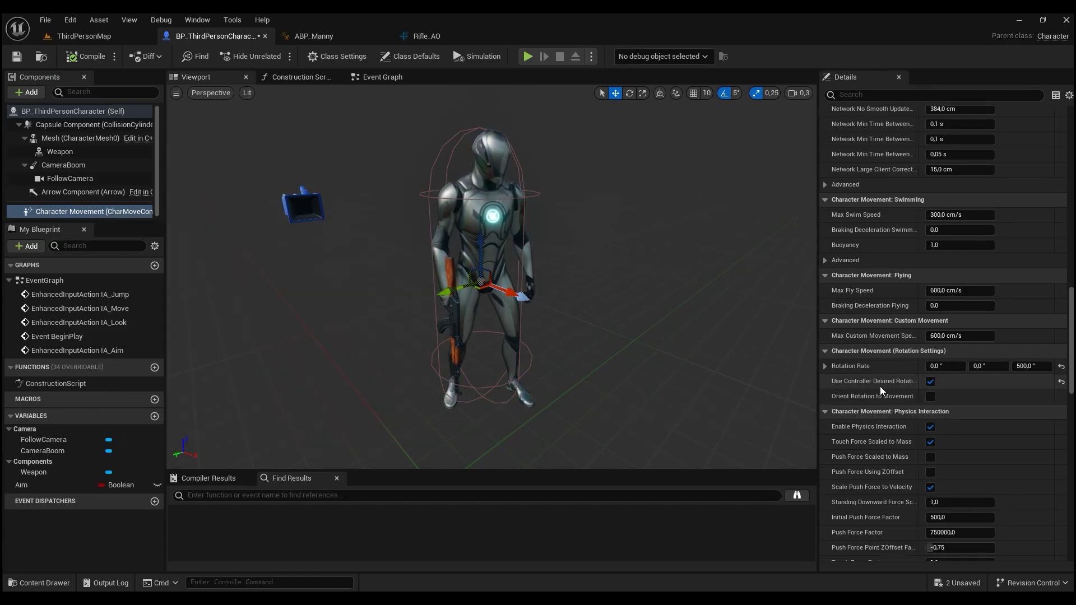
left_click(930, 397)
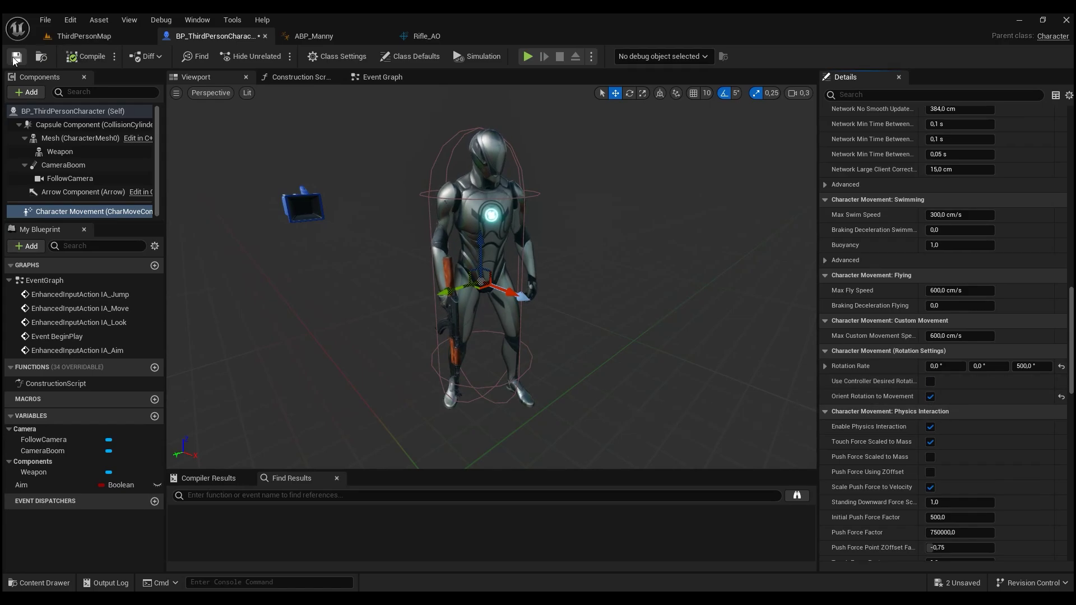
left_click(82, 37)
key("alt+p")
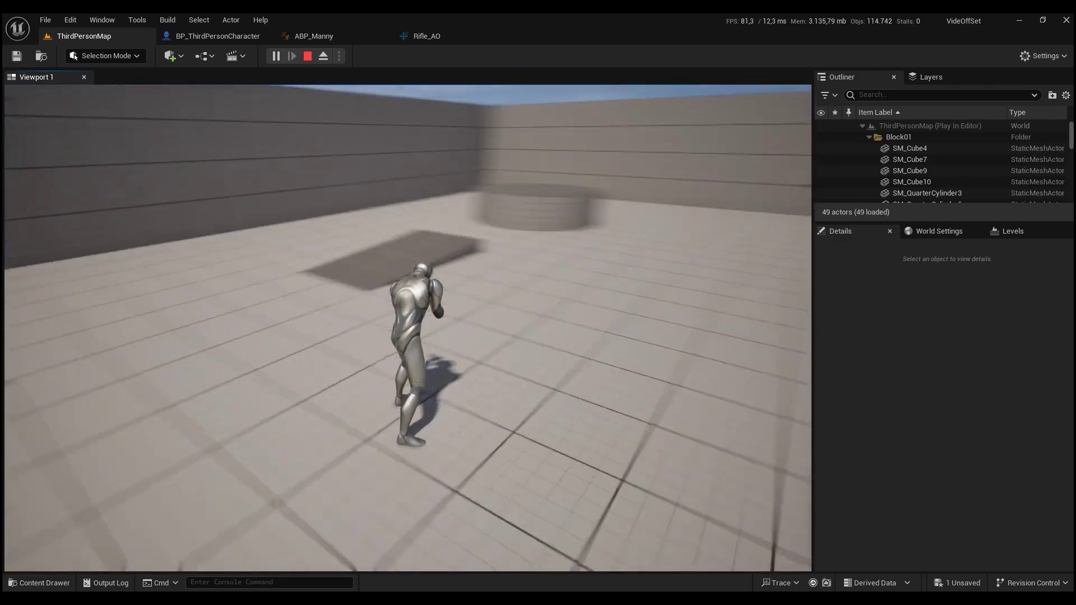
key("w")
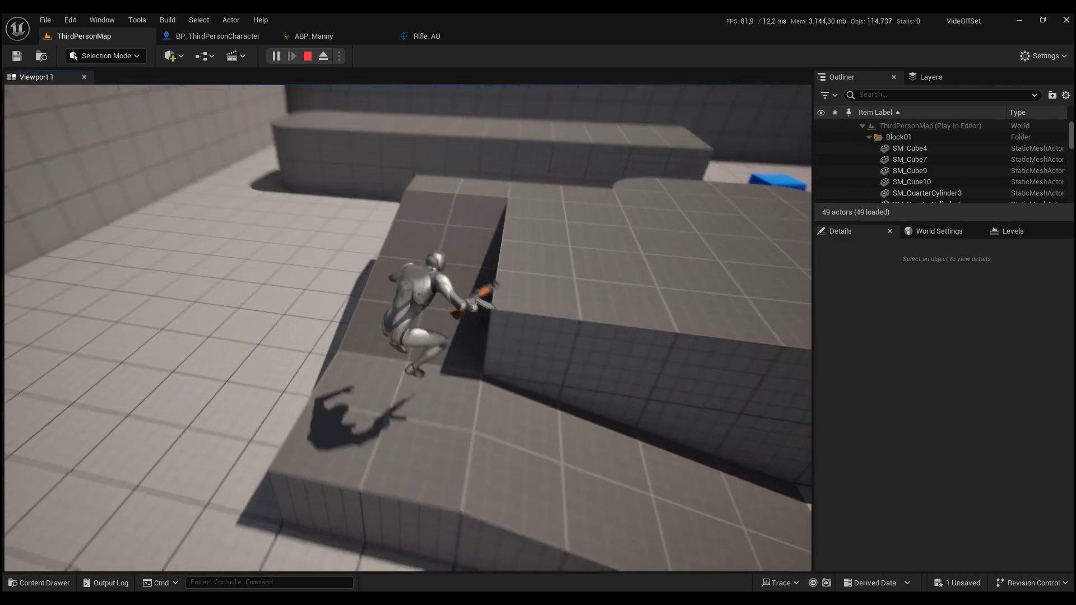
key("w")
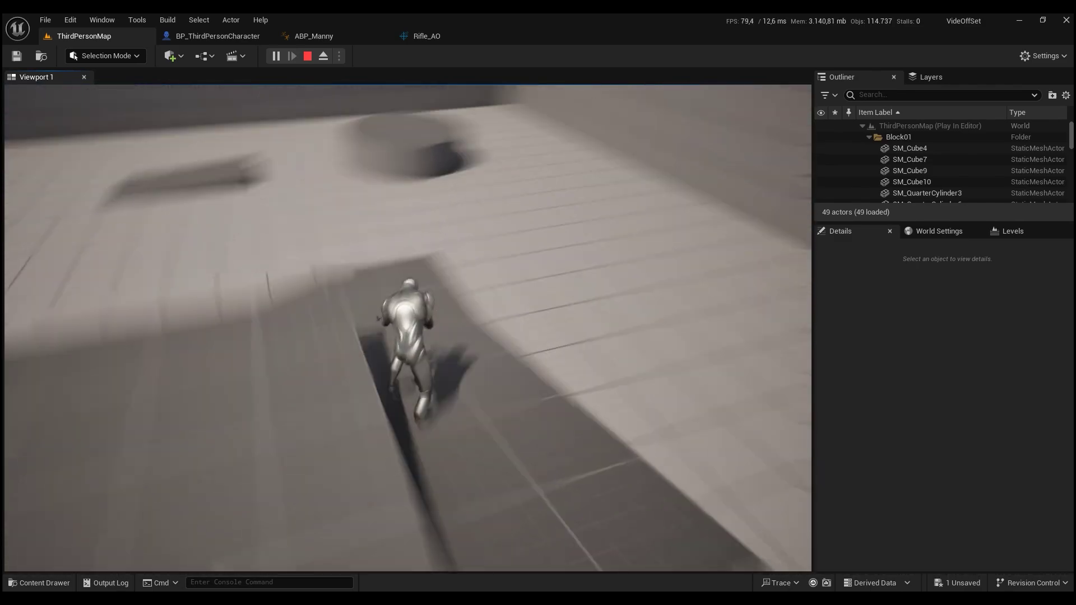
key("w")
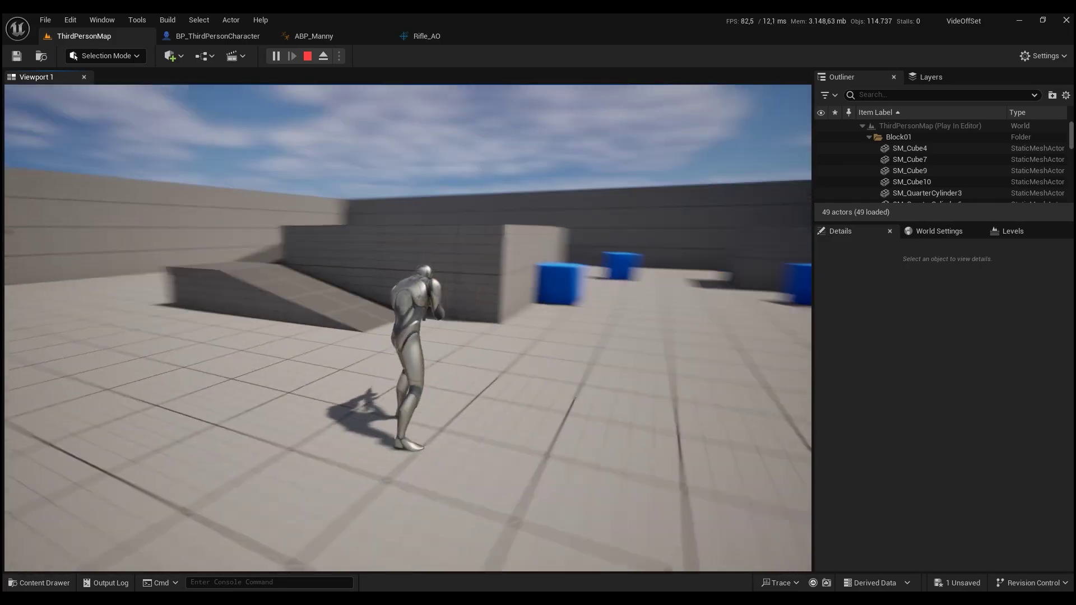
key("w")
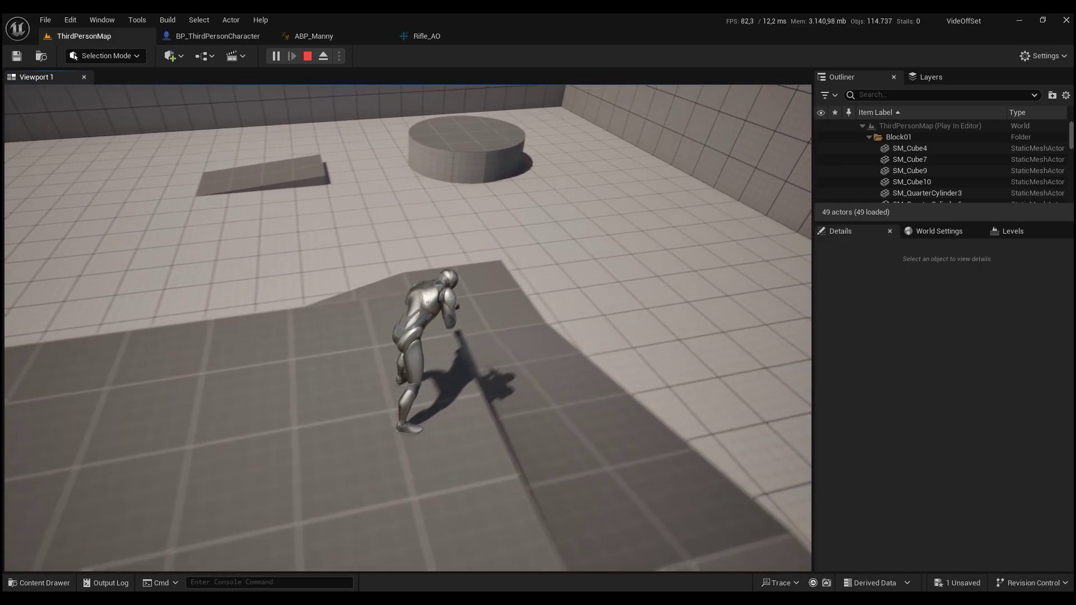
key("w")
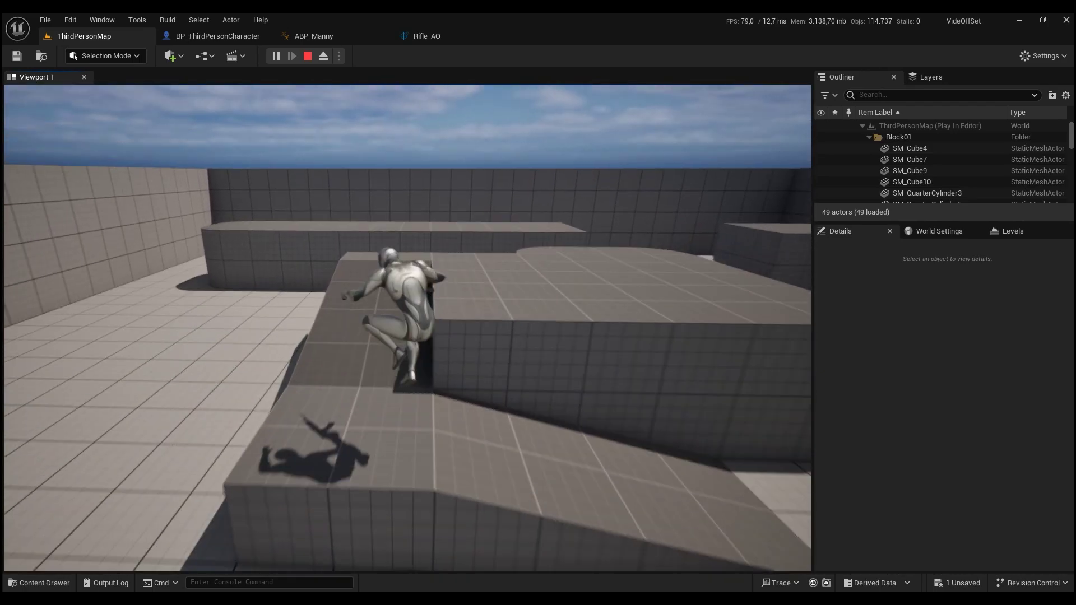
key("Escape")
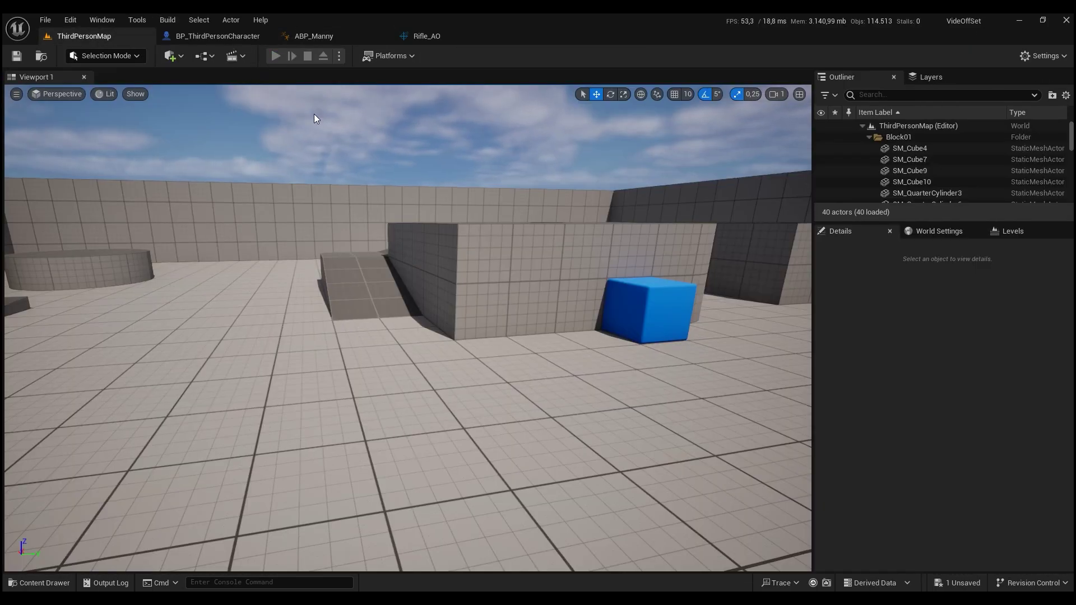
key("alt+p")
key("w")
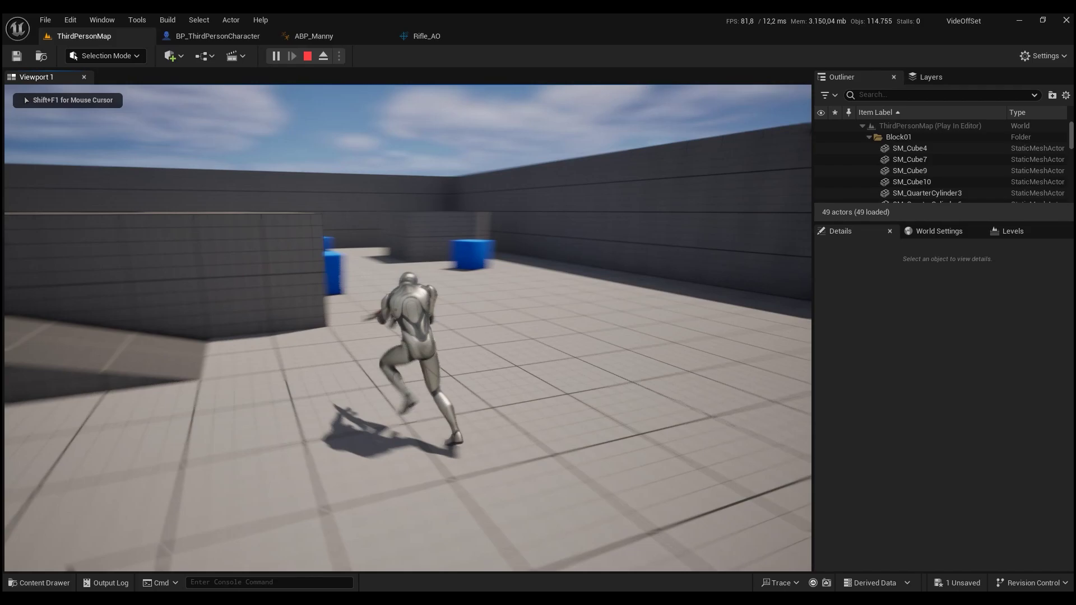
key("w")
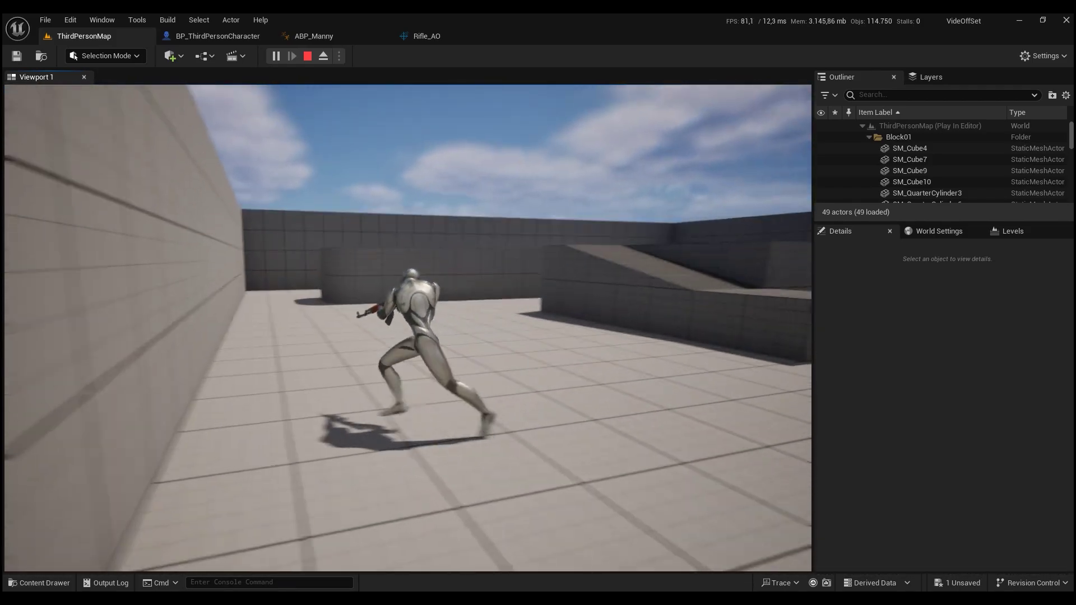
key("s")
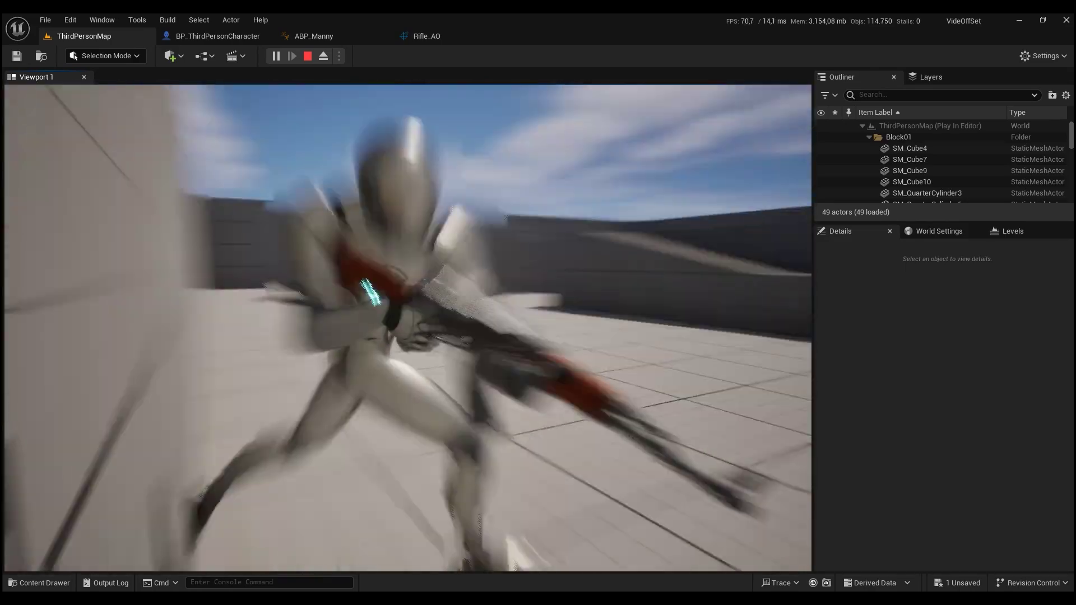
key("space")
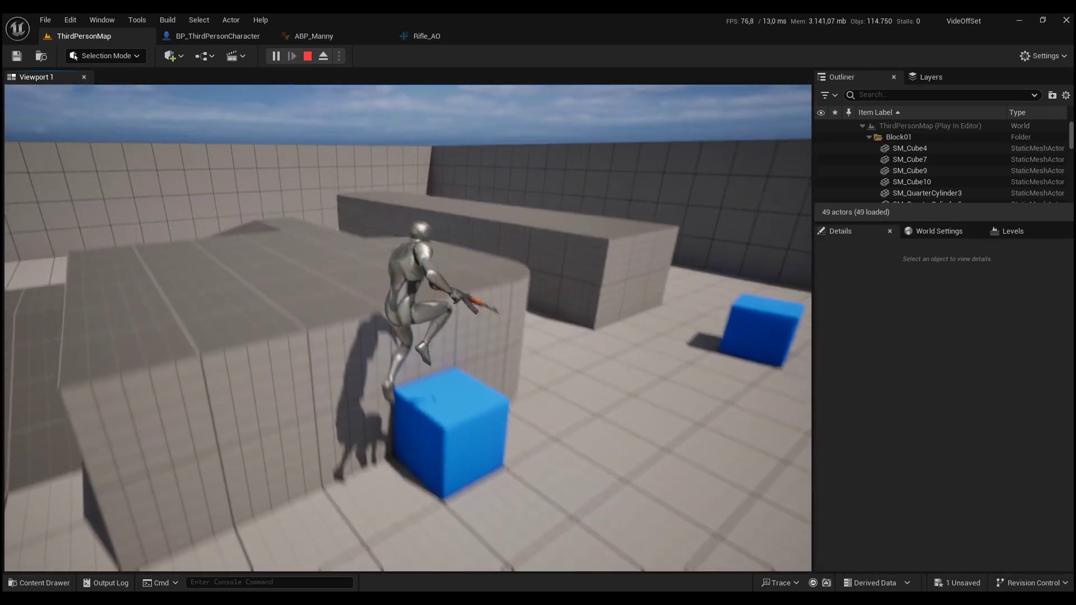
key("w")
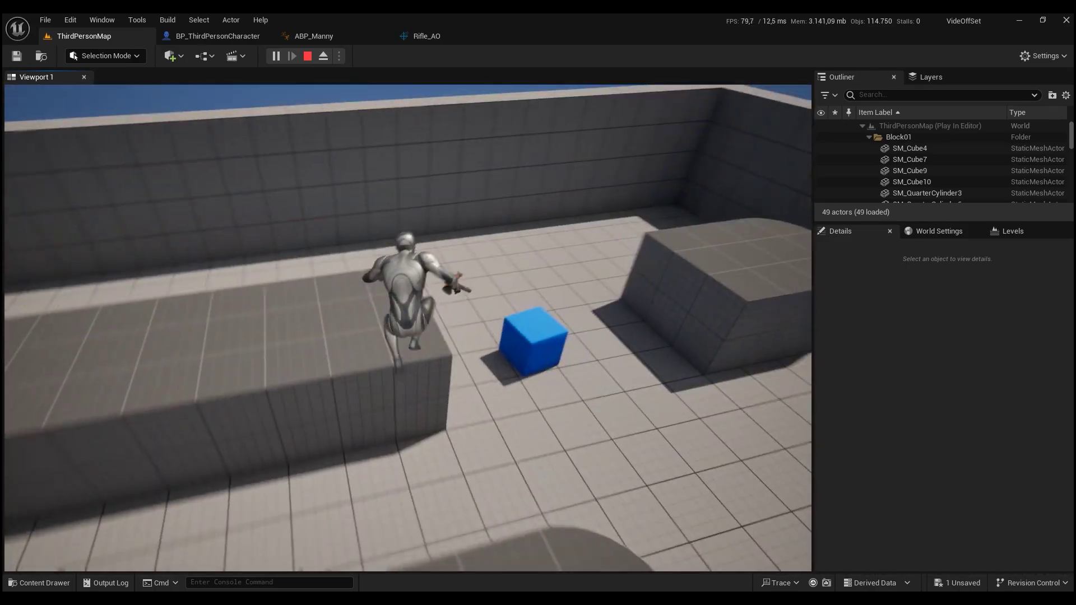
key("w")
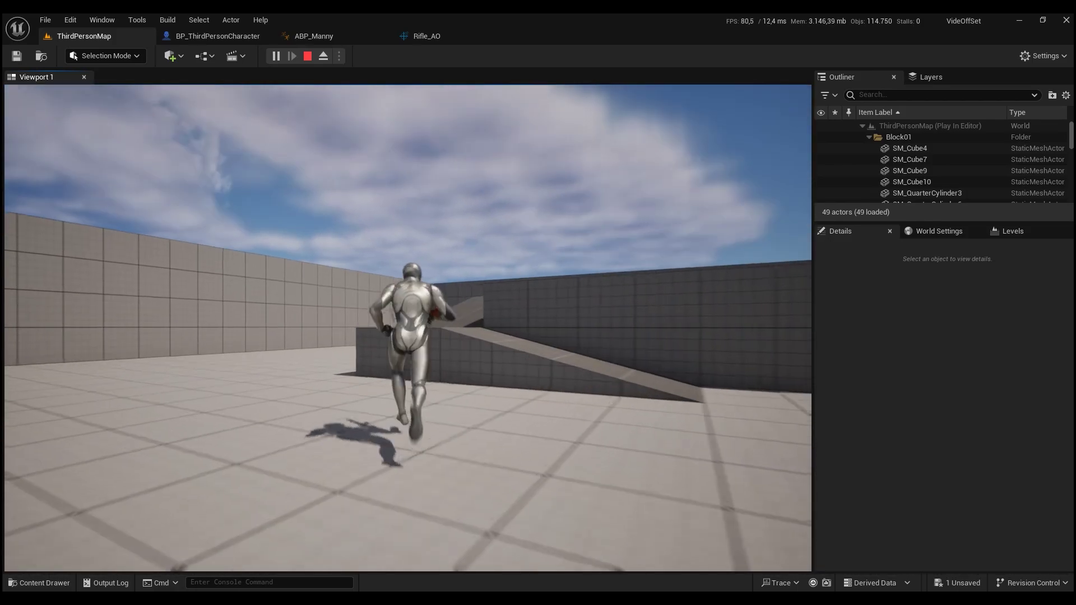
key("w")
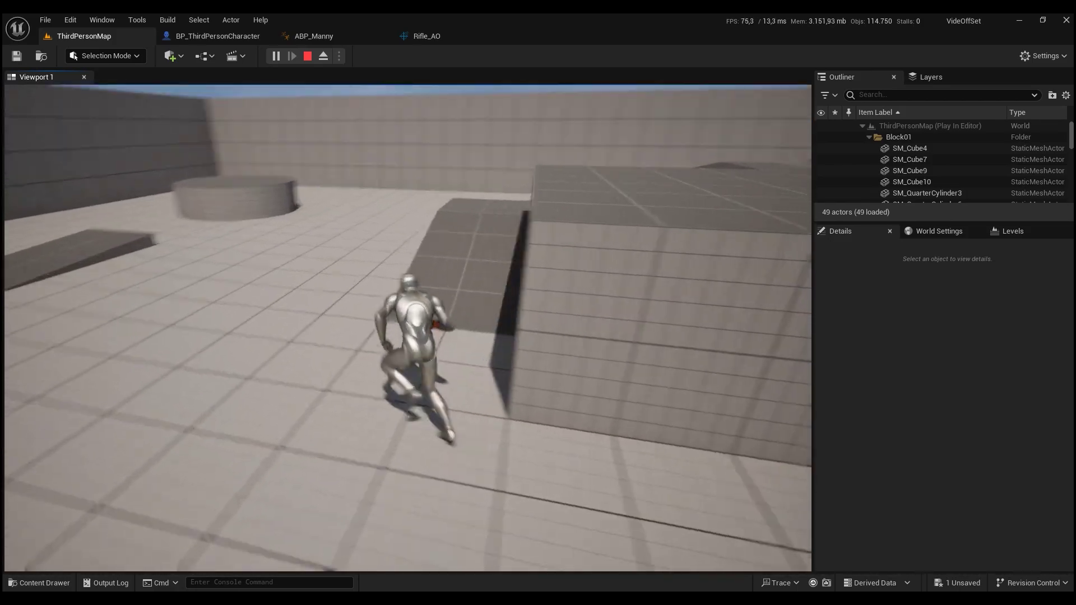
key("w")
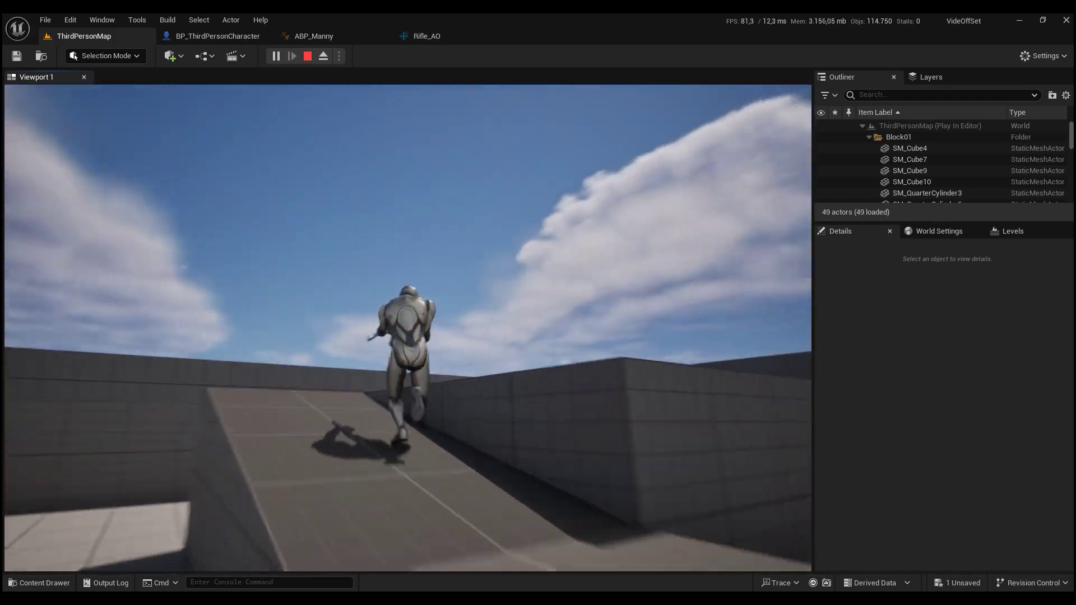
key("w")
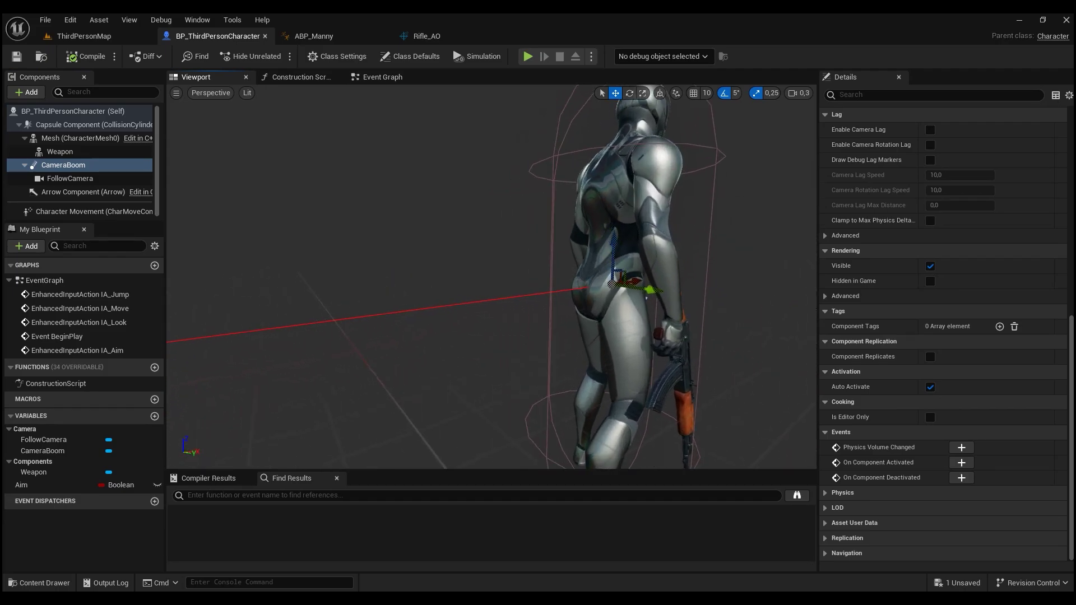
Step: Return to the ThirdPersonMap level and launch Play In Editor with Alt+P
left_click(84, 36)
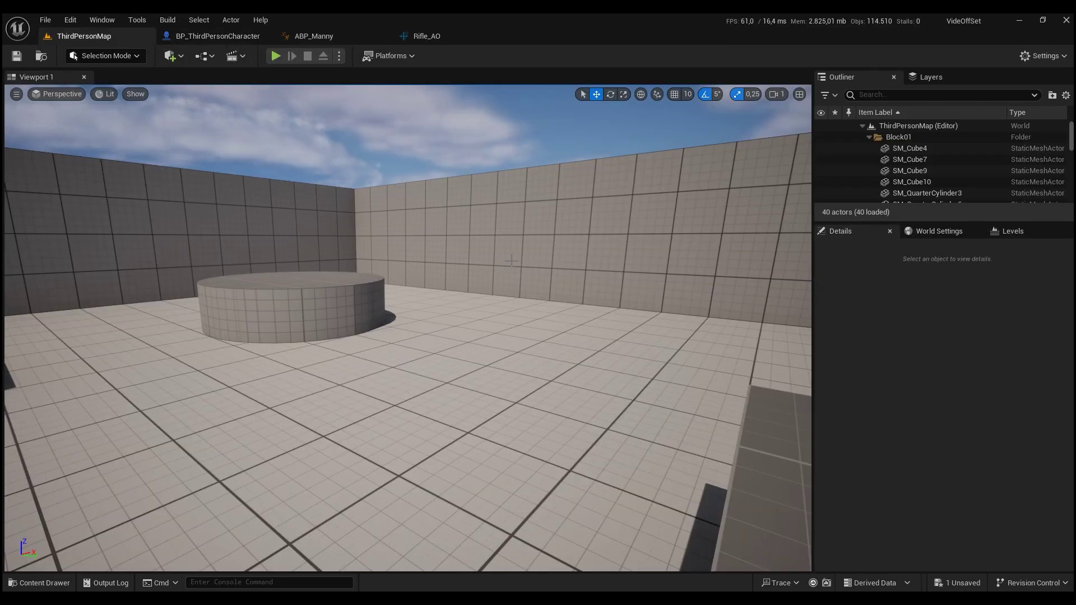
key("alt+p")
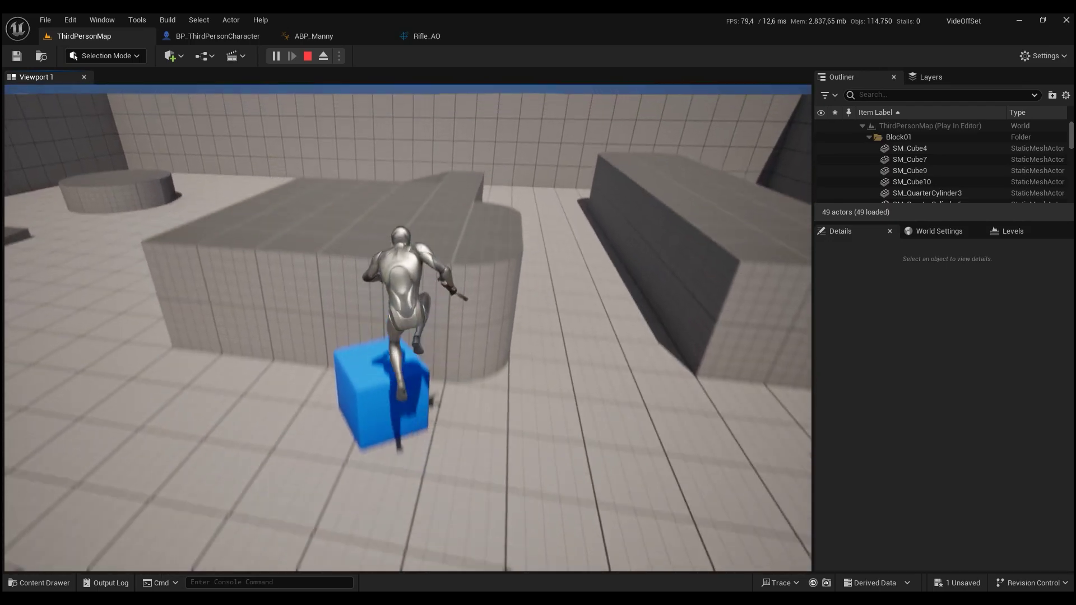